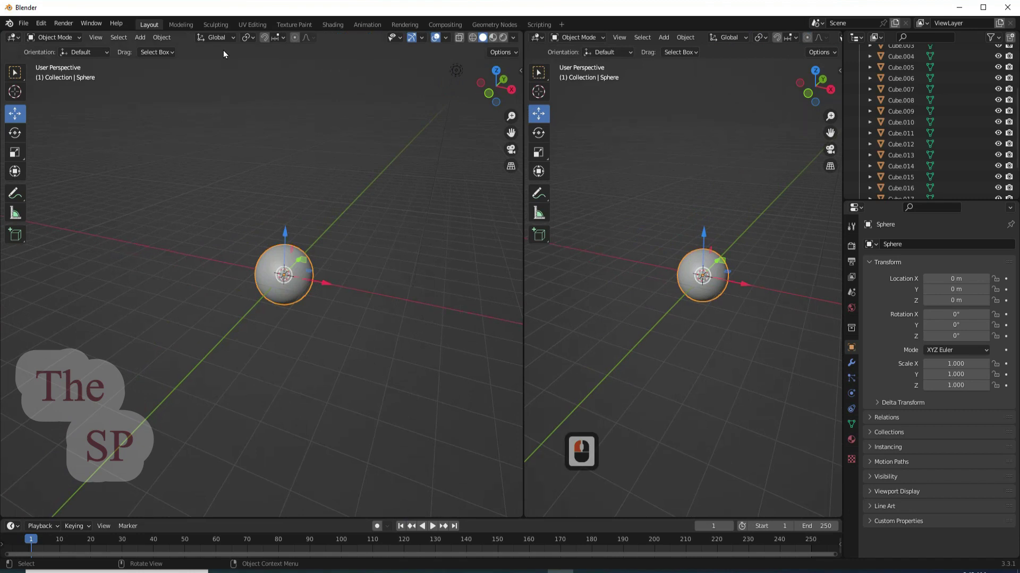
Switch the large 3D viewport to the Shader Editor and hide its sidebar.
{"action": "left_click", "coordinate": [11, 37]}
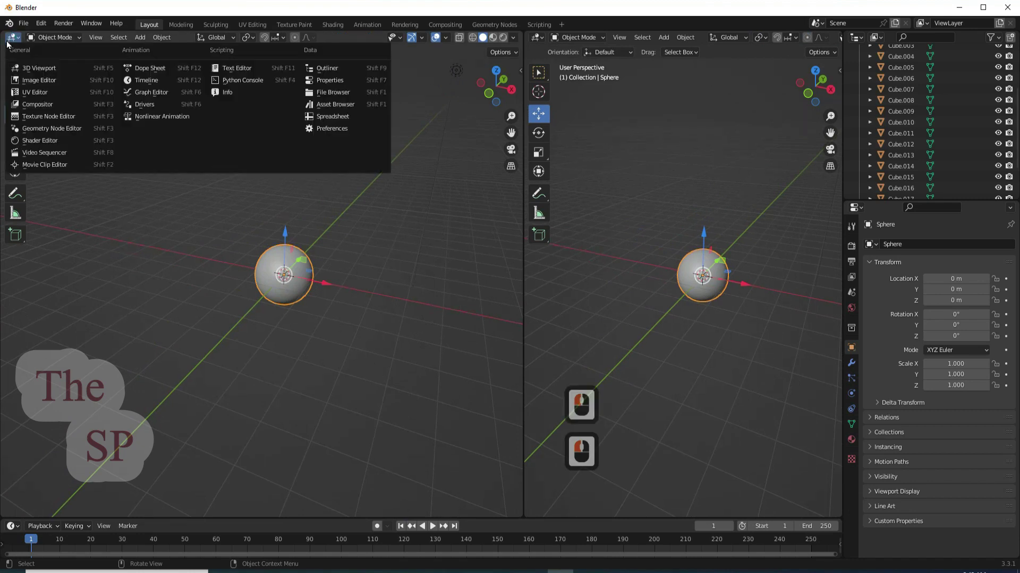
{"action": "left_click", "coordinate": [26, 140]}
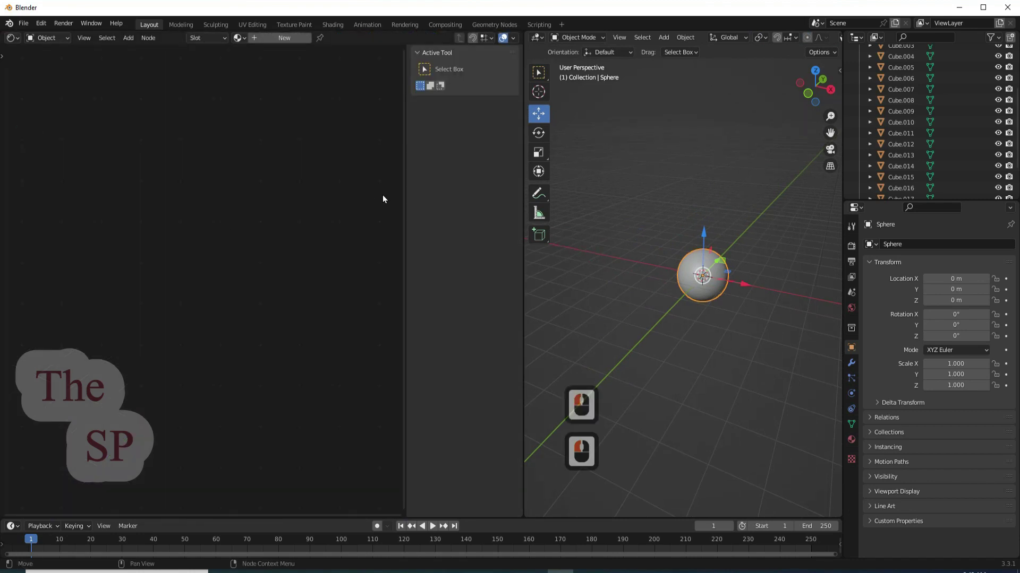
{"action": "left_click_drag", "start_coordinate": [401, 206], "coordinate": [502, 216]}
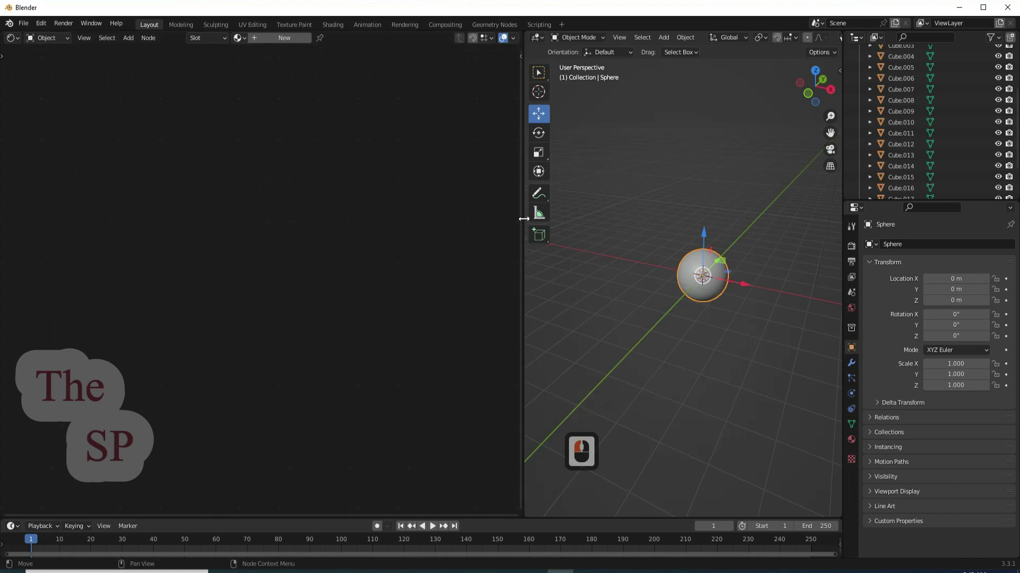
{"action": "left_click", "coordinate": [323, 232]}
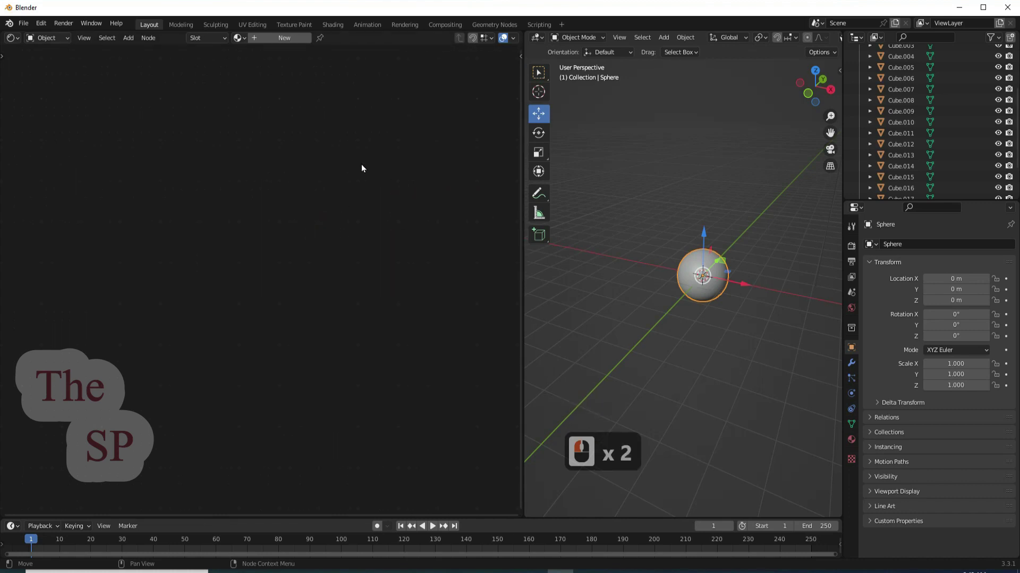
Create a new material for the sphere and name it gold.
{"action": "left_click", "coordinate": [285, 38]}
{"action": "scroll", "coordinate": [230, 264], "scroll_direction": "up", "scroll_amount": 9}
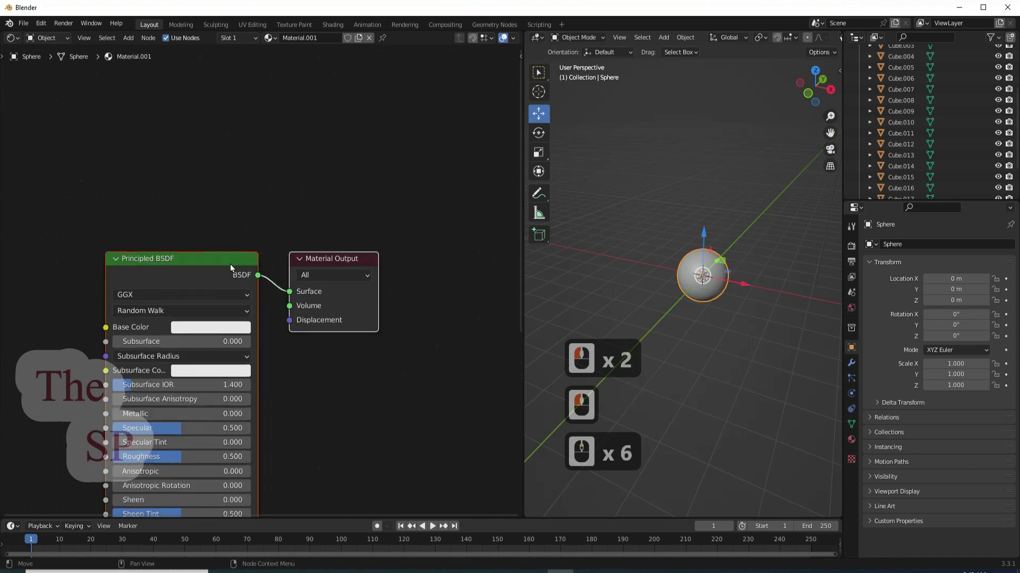
{"action": "middle_click_drag", "start_coordinate": [210, 247], "coordinate": [240, 104]}
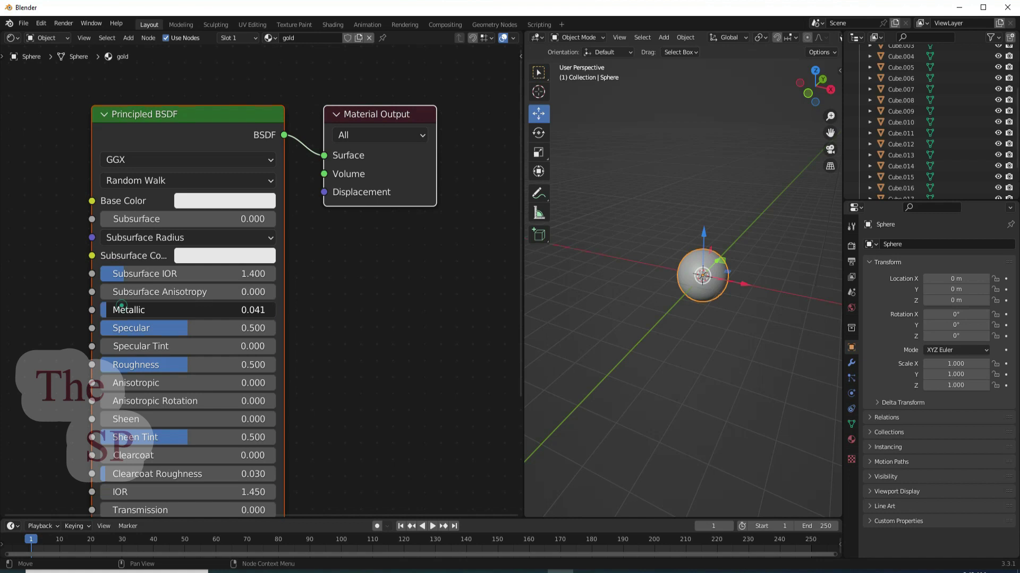
Set the Principled BSDF's Metallic to 1.0 and Roughness to 0.268.
{"action": "left_click_drag", "start_coordinate": [122, 307], "coordinate": [276, 310]}
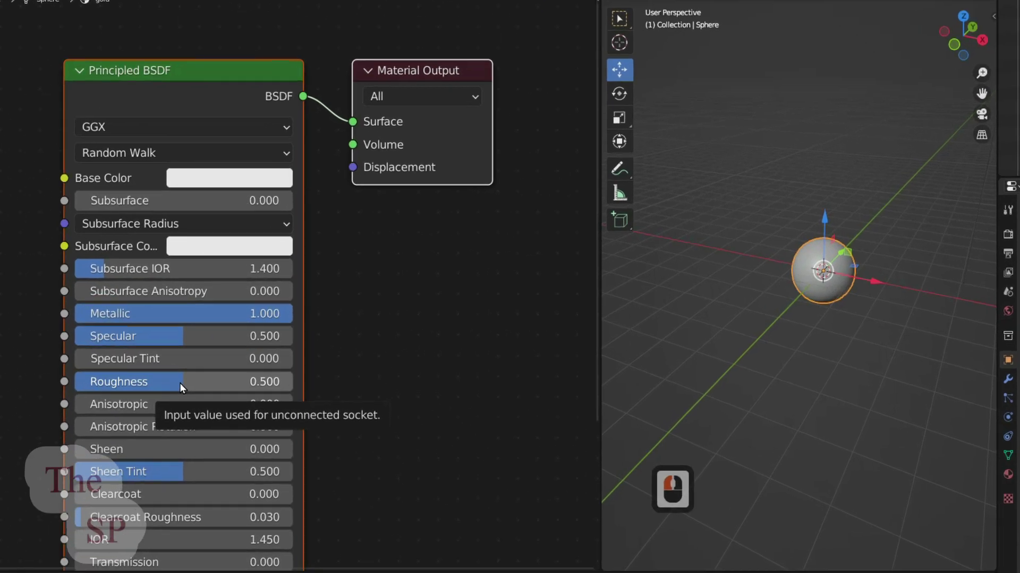
{"action": "left_click", "coordinate": [184, 365]}
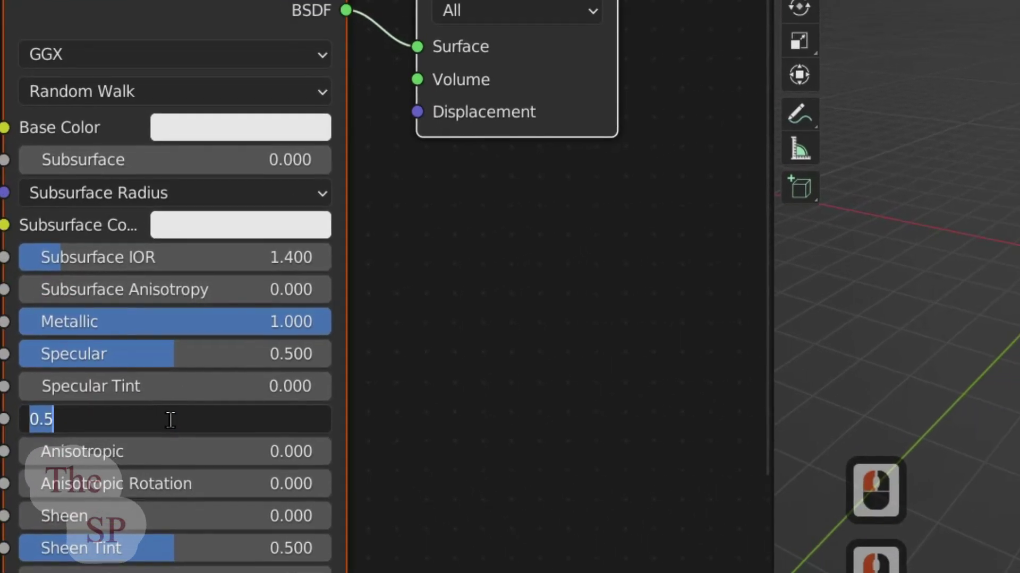
{"action": "type", "text": "0.268"}
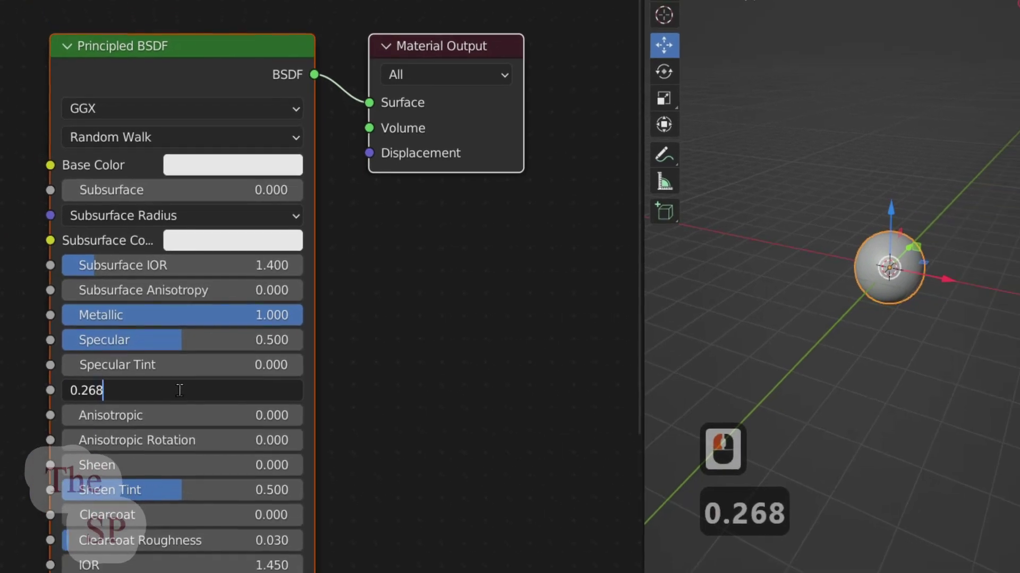
{"action": "key", "text": "Return"}
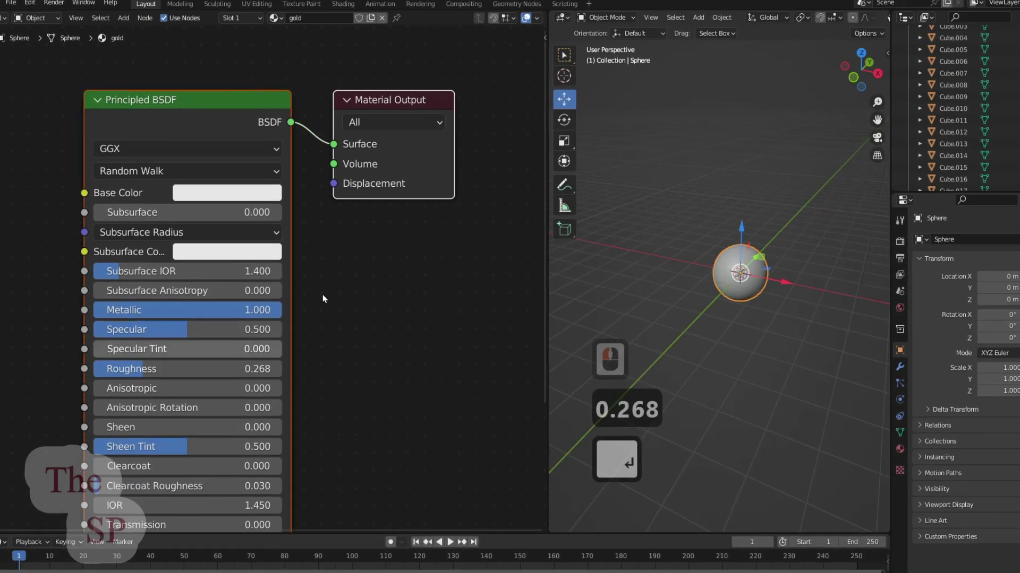
Enlarge the 3D viewport and display the sphere in Material Preview shading.
{"action": "left_click", "coordinate": [743, 243]}
{"action": "left_click_drag", "start_coordinate": [523, 154], "coordinate": [399, 79]}
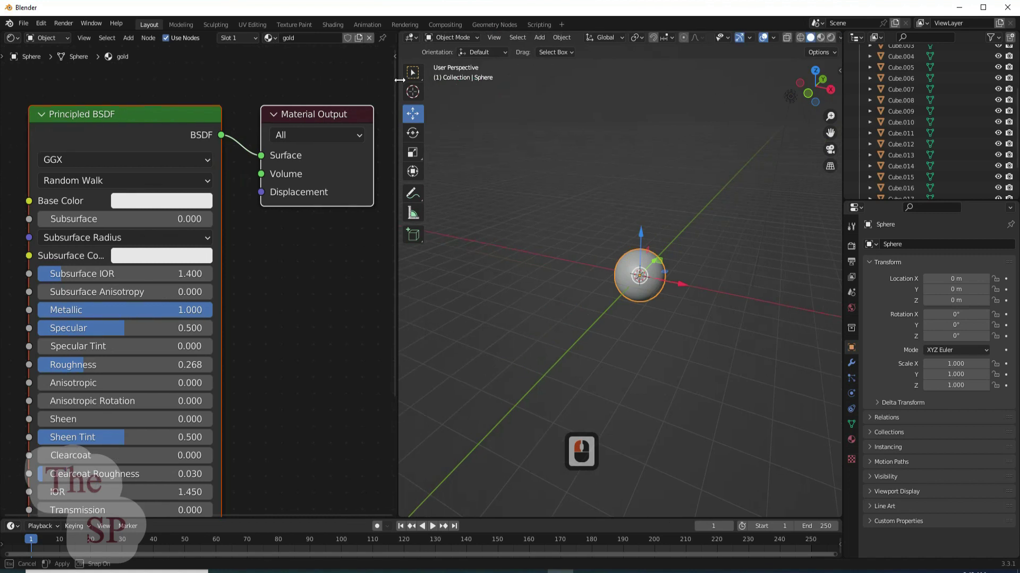
{"action": "left_click", "coordinate": [821, 38]}
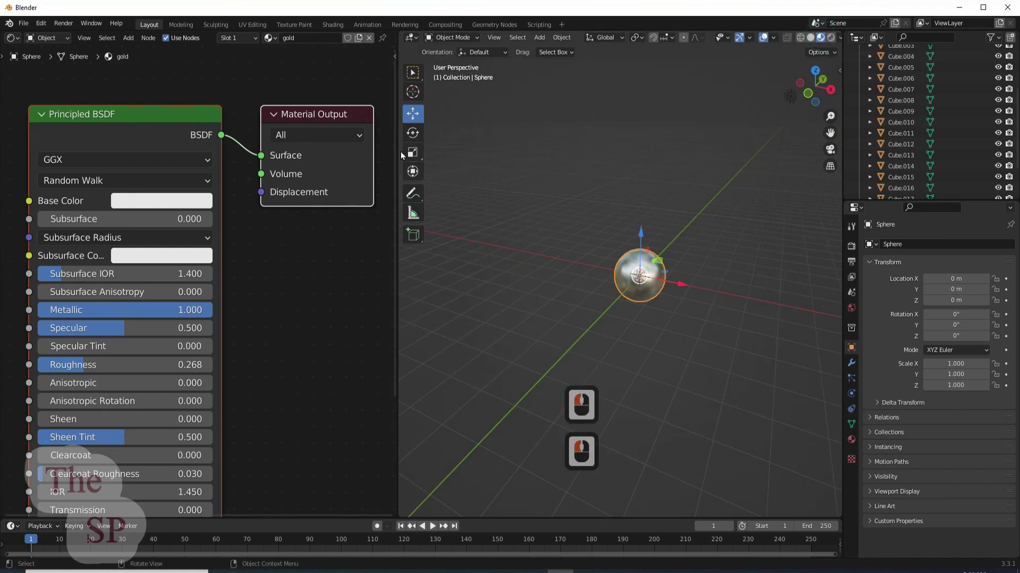
Widen the node editor, move Material Output aside, and add a Noise Texture node on the far side of the Principled BSDF.
{"action": "left_click_drag", "start_coordinate": [397, 152], "coordinate": [634, 142]}
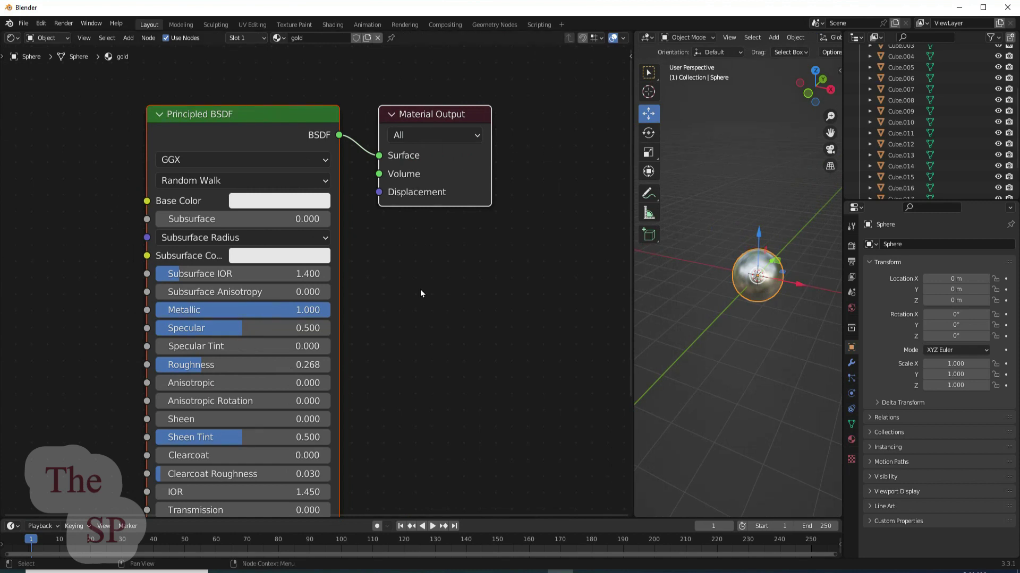
{"action": "left_click_drag", "start_coordinate": [443, 114], "coordinate": [549, 118]}
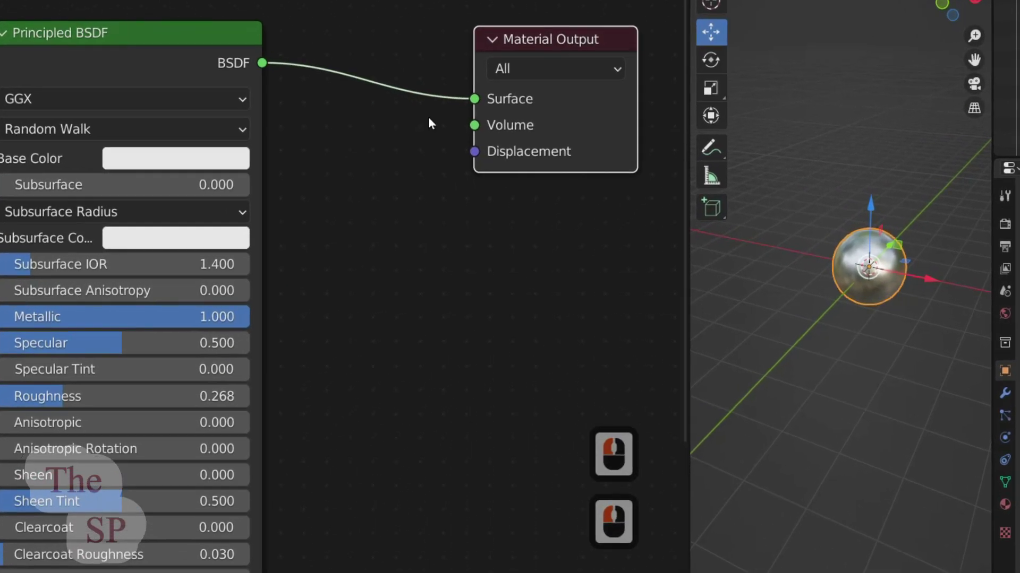
{"action": "left_click", "coordinate": [411, 234]}
{"action": "key", "text": "F3"}
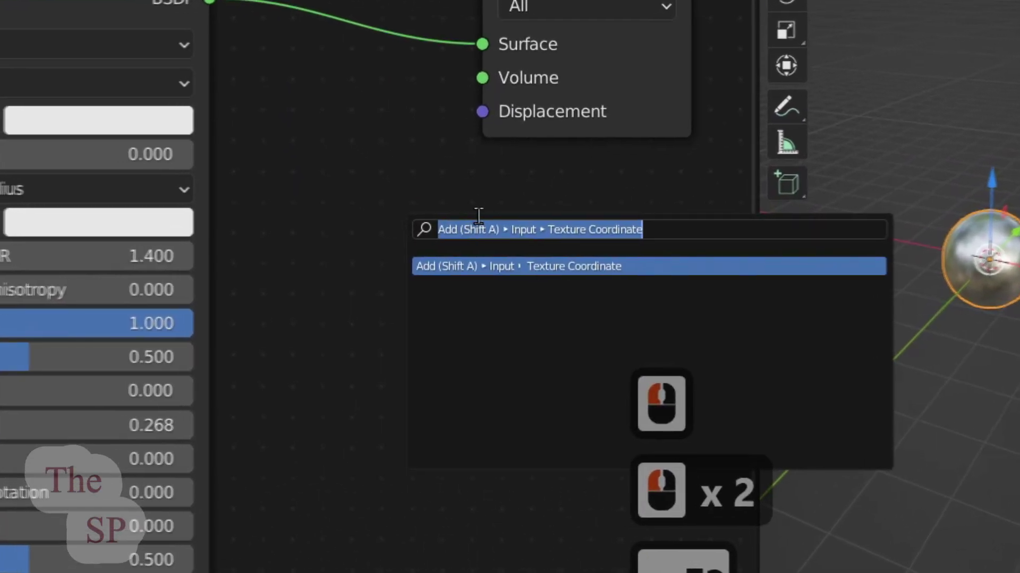
{"action": "type", "text": "noise"}
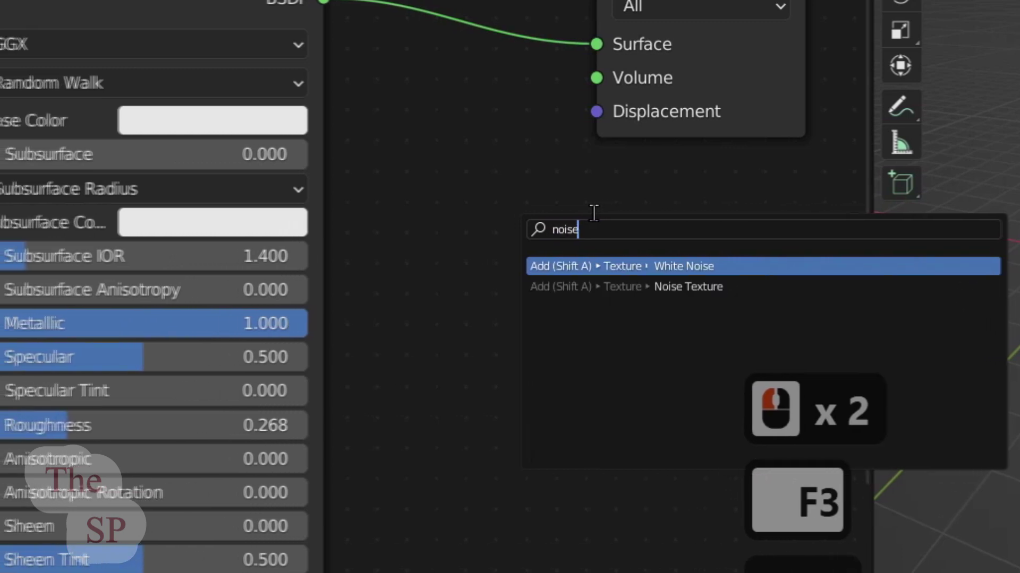
{"action": "type", "text": " text"}
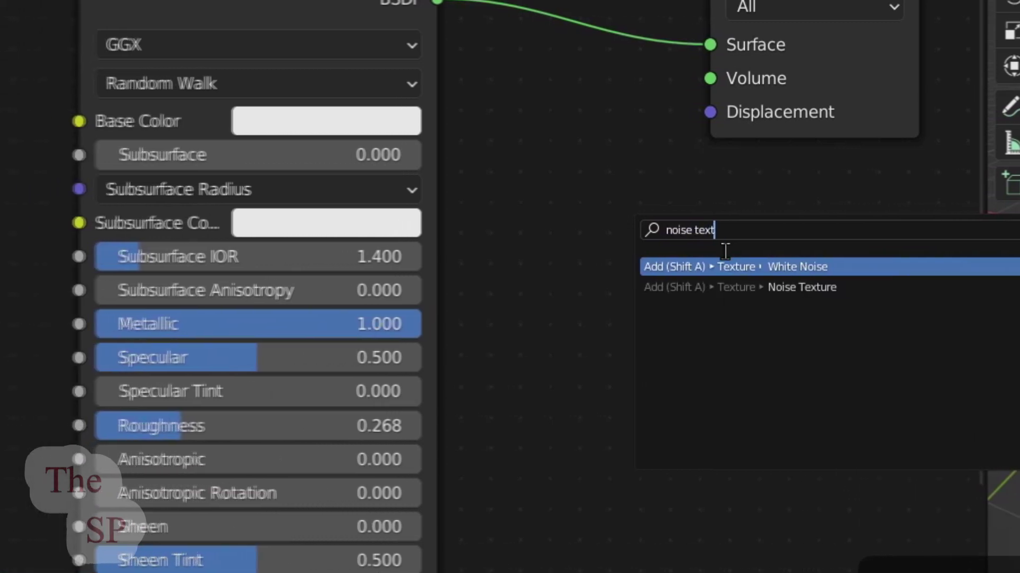
{"action": "left_click", "coordinate": [748, 287]}
{"action": "left_click", "coordinate": [524, 211]}
{"action": "left_click_drag", "start_coordinate": [755, 222], "coordinate": [33, 101]}
Make room between the nodes and connect the Noise Texture's Color output to the Principled BSDF's Base Color.
{"action": "left_click_drag", "start_coordinate": [406, 1], "coordinate": [557, 20]}
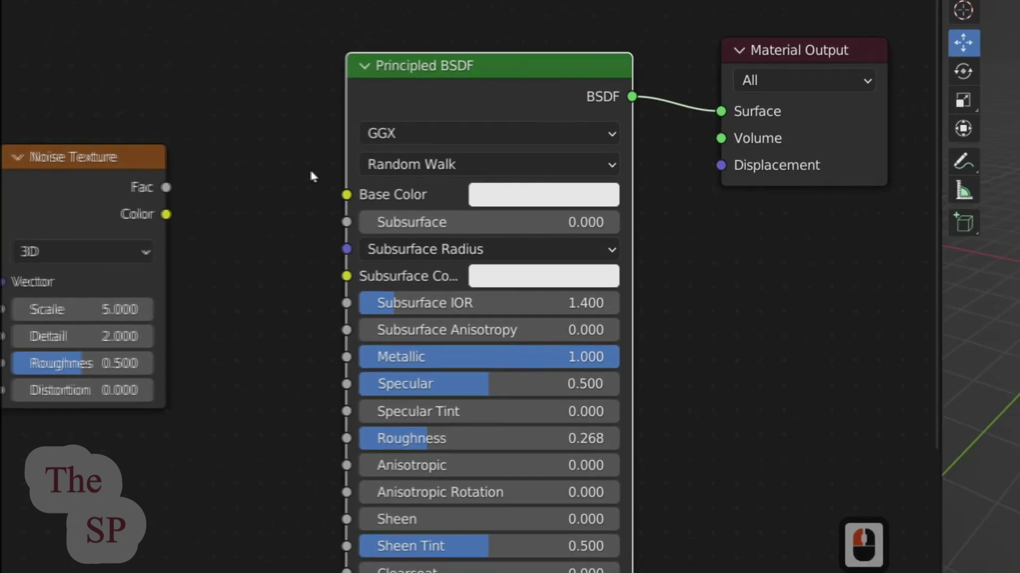
{"action": "left_click_drag", "start_coordinate": [166, 214], "coordinate": [346, 194]}
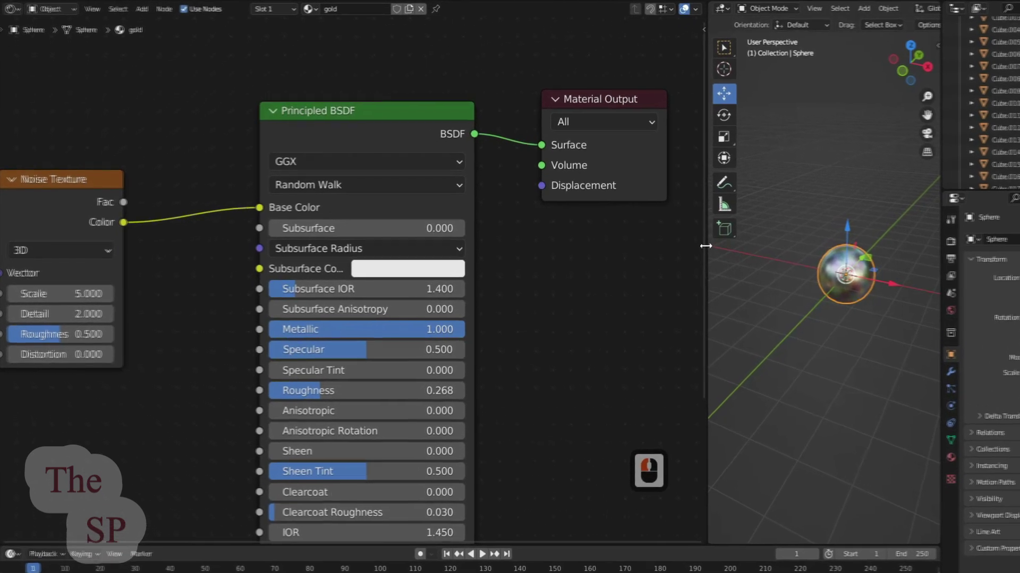
{"action": "left_click_drag", "start_coordinate": [657, 251], "coordinate": [550, 236]}
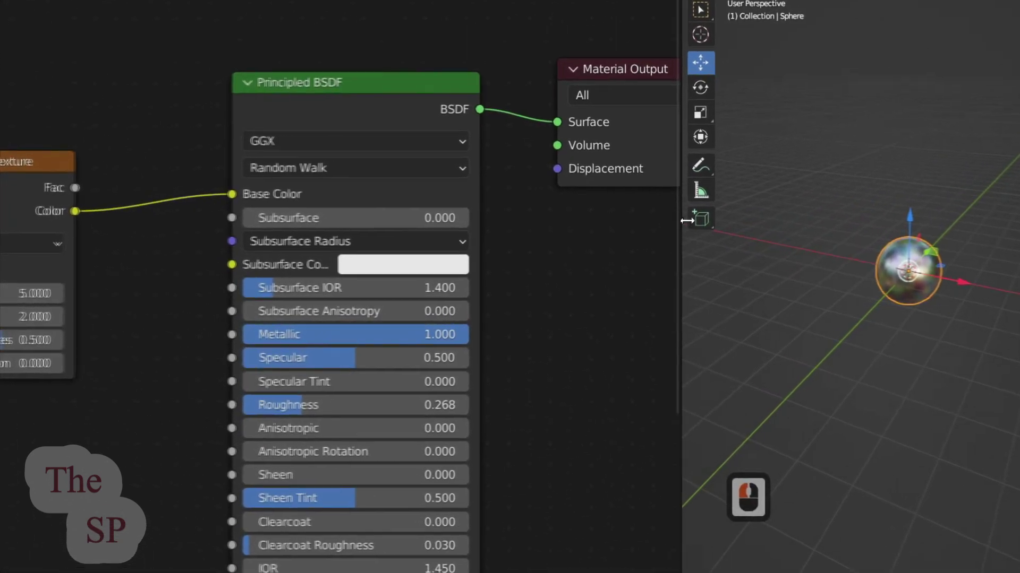
{"action": "left_click_drag", "start_coordinate": [687, 220], "coordinate": [701, 221]}
Set the Noise Texture's Scale to 10, Detail to 6.9, Roughness to 0.35 and Distortion to 2.2.
{"action": "scroll", "coordinate": [897, 246], "scroll_direction": "up", "scroll_amount": 5}
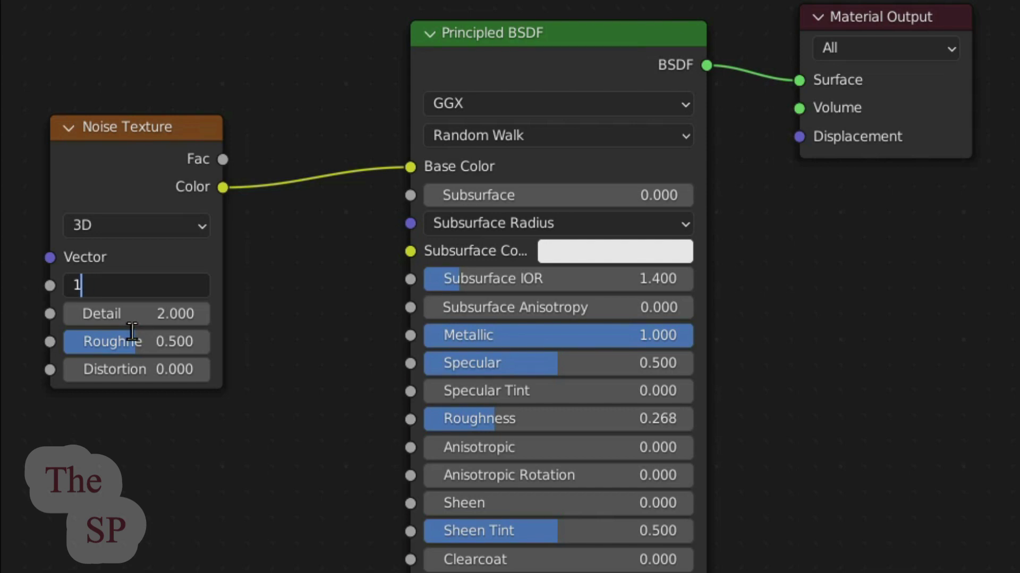
{"action": "key", "text": "Return"}
{"action": "left_click", "coordinate": [135, 308]}
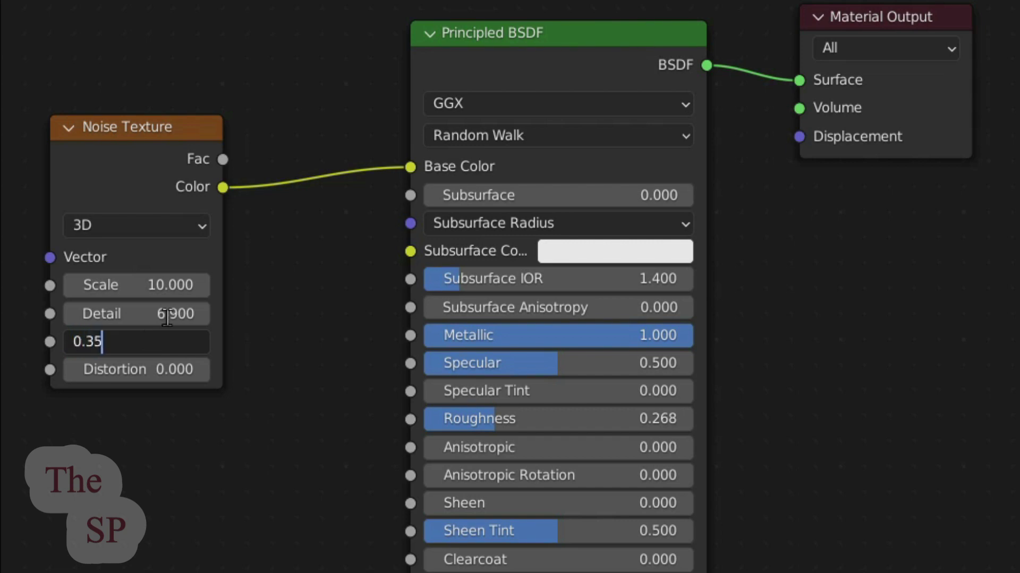
{"action": "key", "text": "Return"}
{"action": "double_click", "coordinate": [161, 369]}
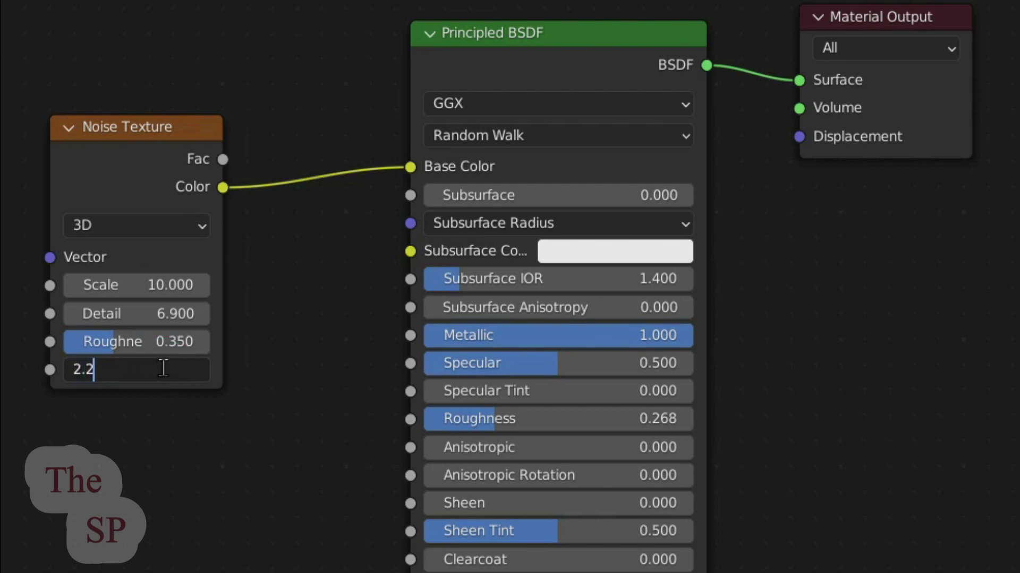
{"action": "key", "text": "Return"}
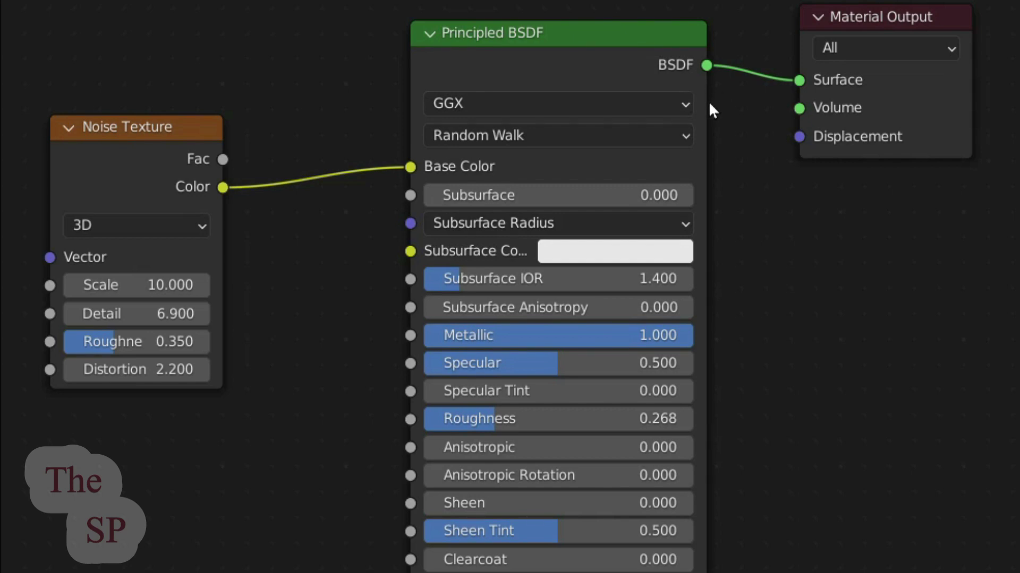
Add a ColorRamp node, space out the nodes, and insert it between the Noise Texture's Color and the Principled BSDF's Base Color.
{"action": "left_click", "coordinate": [782, 228]}
{"action": "key", "text": "F3"}
{"action": "type", "text": "ramp"}
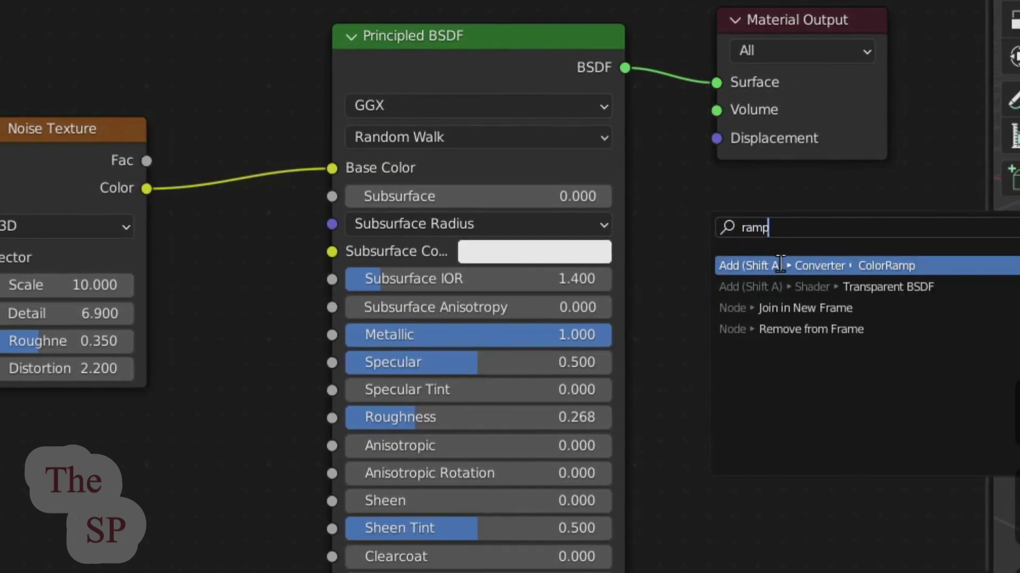
{"action": "left_click", "coordinate": [842, 265]}
{"action": "left_click", "coordinate": [649, 227]}
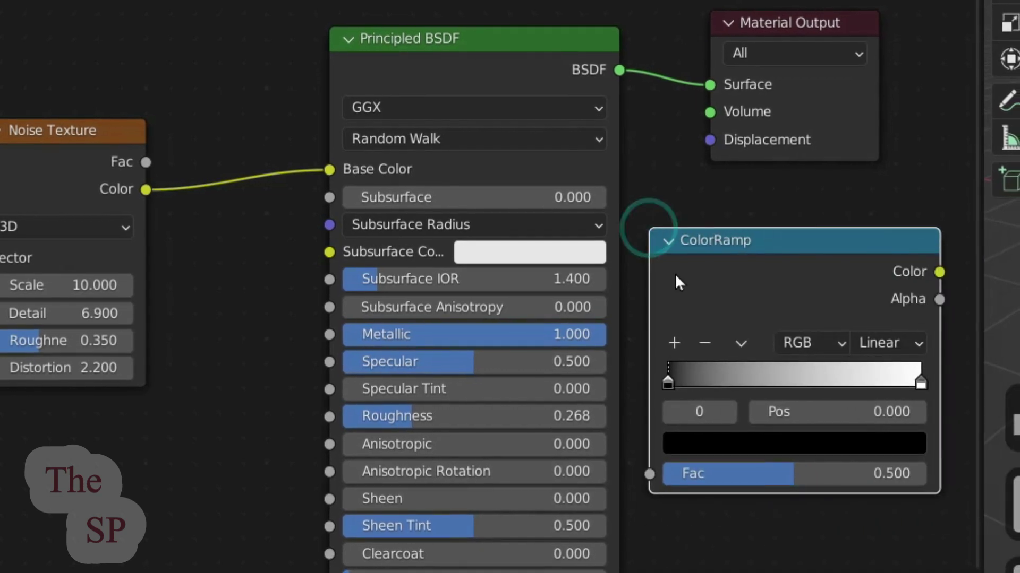
{"action": "left_click_drag", "start_coordinate": [814, 33], "coordinate": [876, 22]}
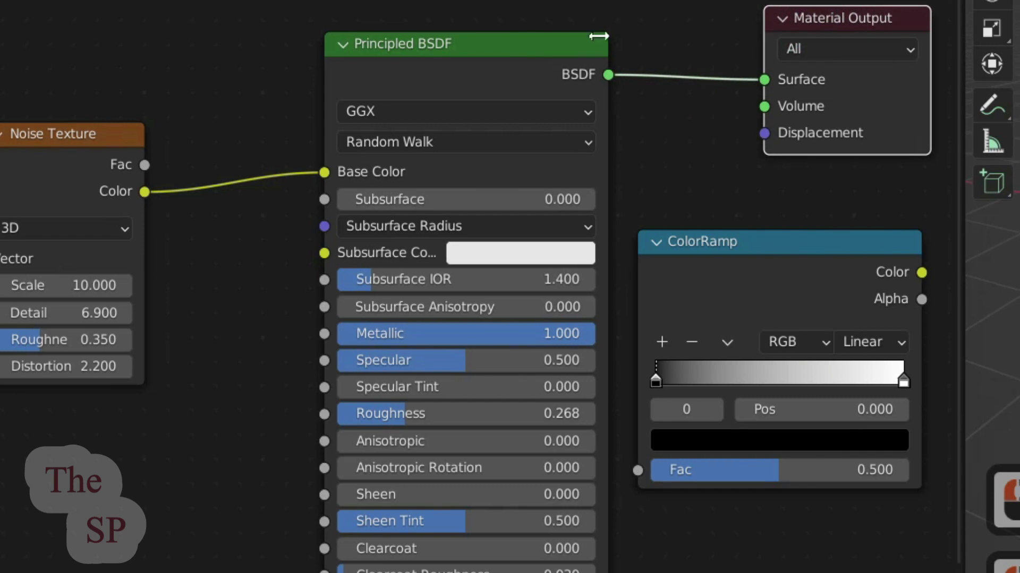
{"action": "left_click_drag", "start_coordinate": [537, 46], "coordinate": [667, 39]}
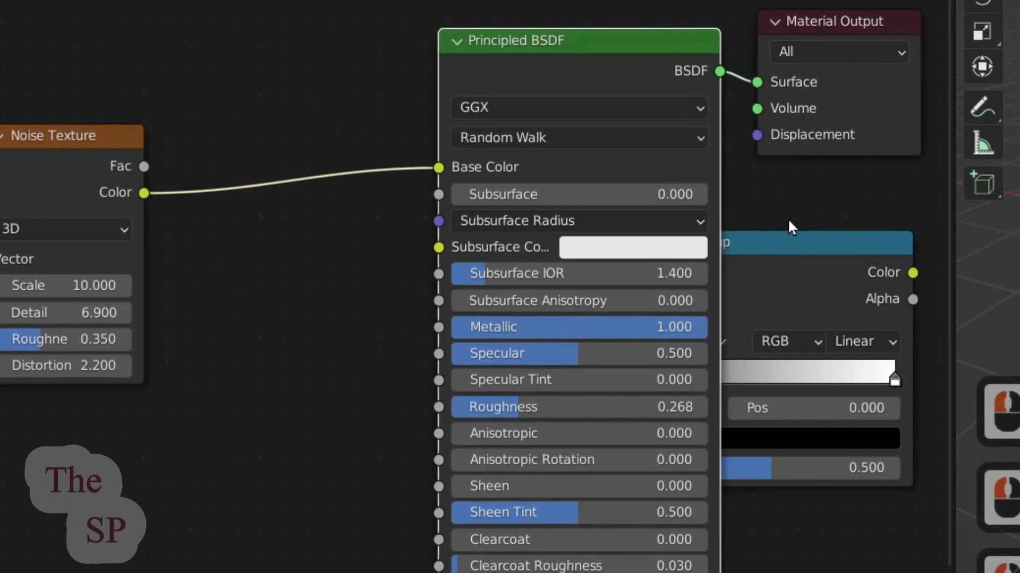
{"action": "left_click_drag", "start_coordinate": [792, 240], "coordinate": [391, 129]}
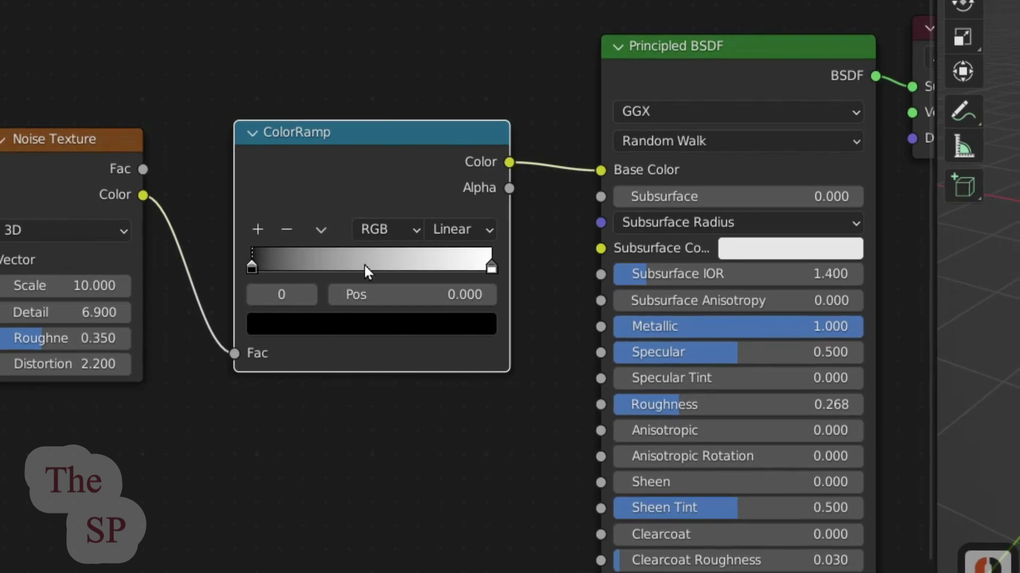
Add a third stop to the ColorRamp and set the first stop's color to hex 8C5511.
{"action": "left_click", "coordinate": [257, 230]}
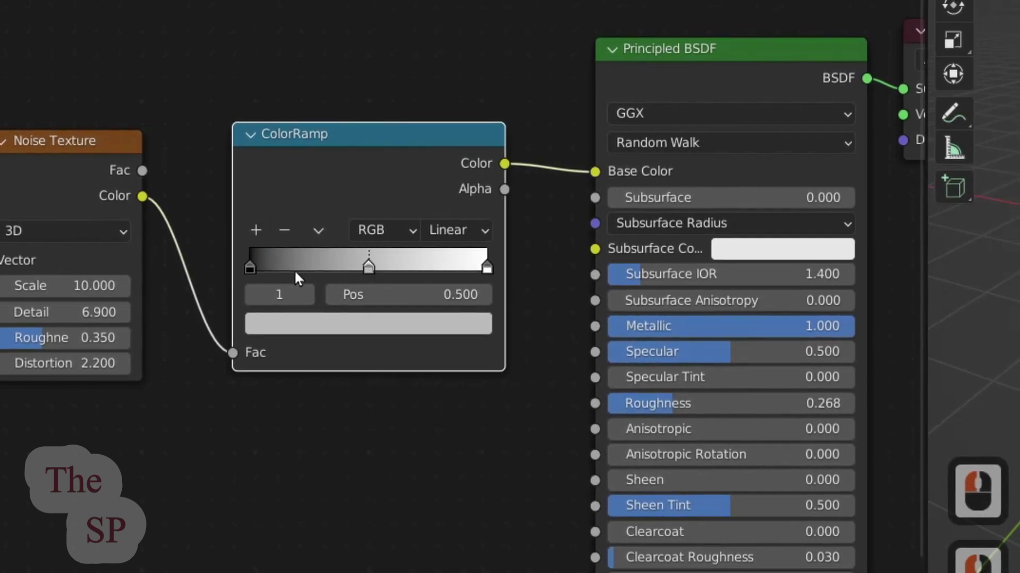
{"action": "left_click", "coordinate": [249, 268]}
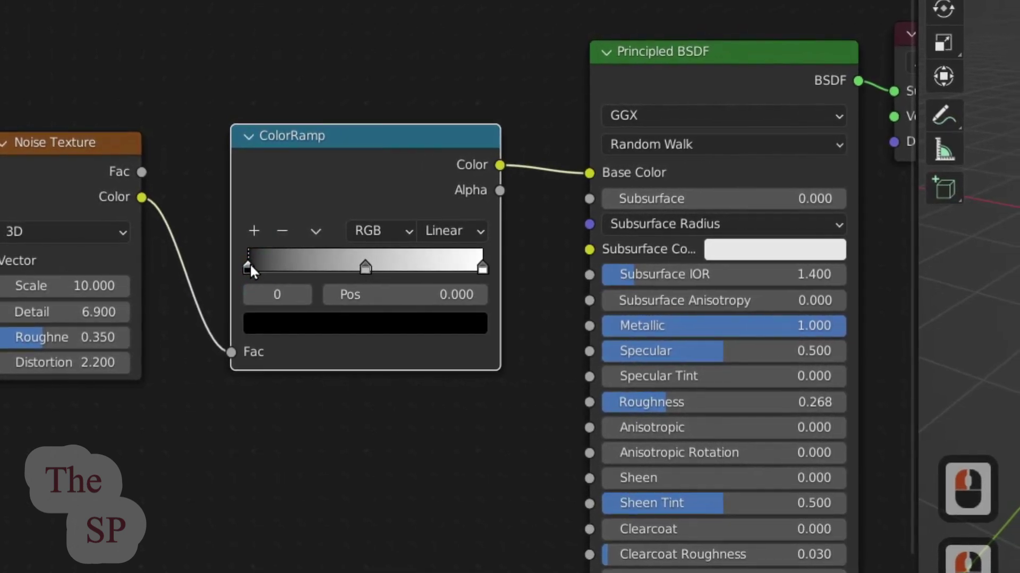
{"action": "left_click", "coordinate": [355, 323]}
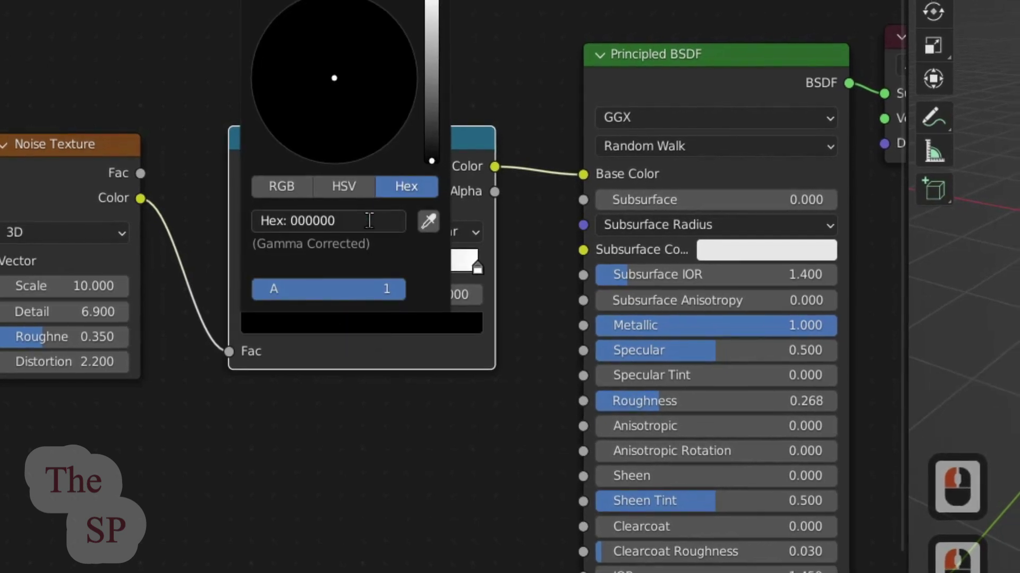
{"action": "left_click", "coordinate": [369, 221]}
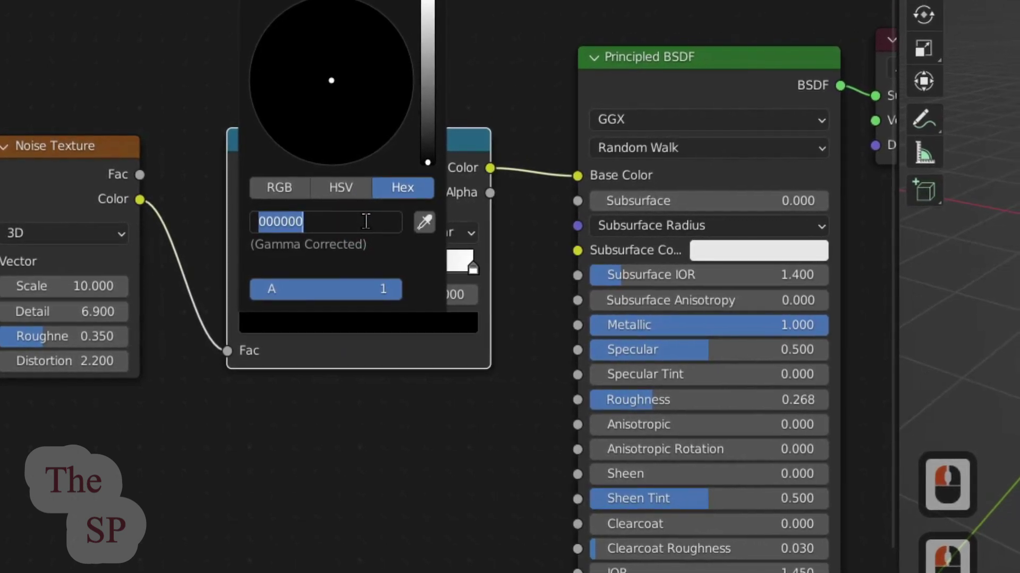
{"action": "type", "text": "8"}
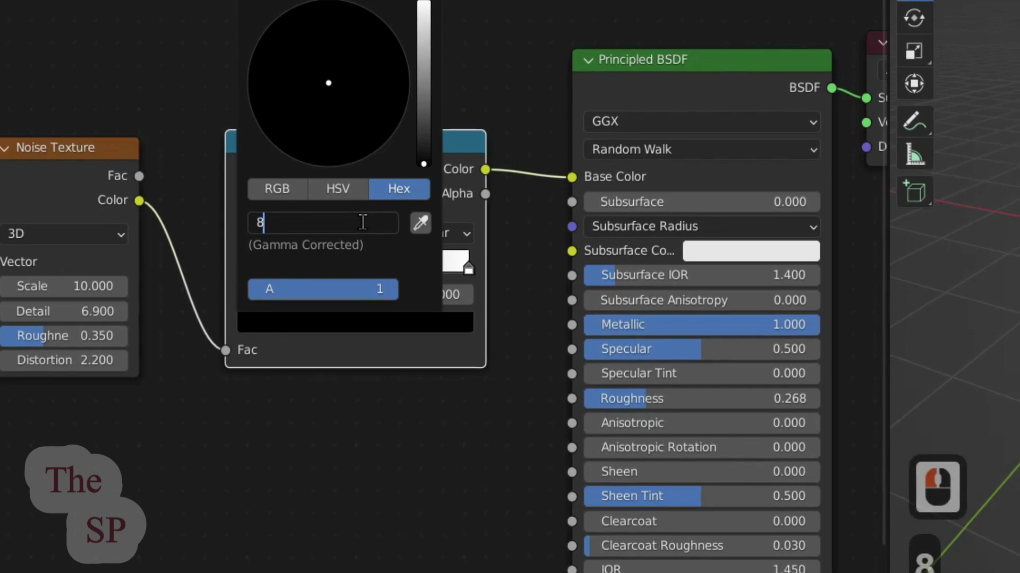
{"action": "type", "text": "c"}
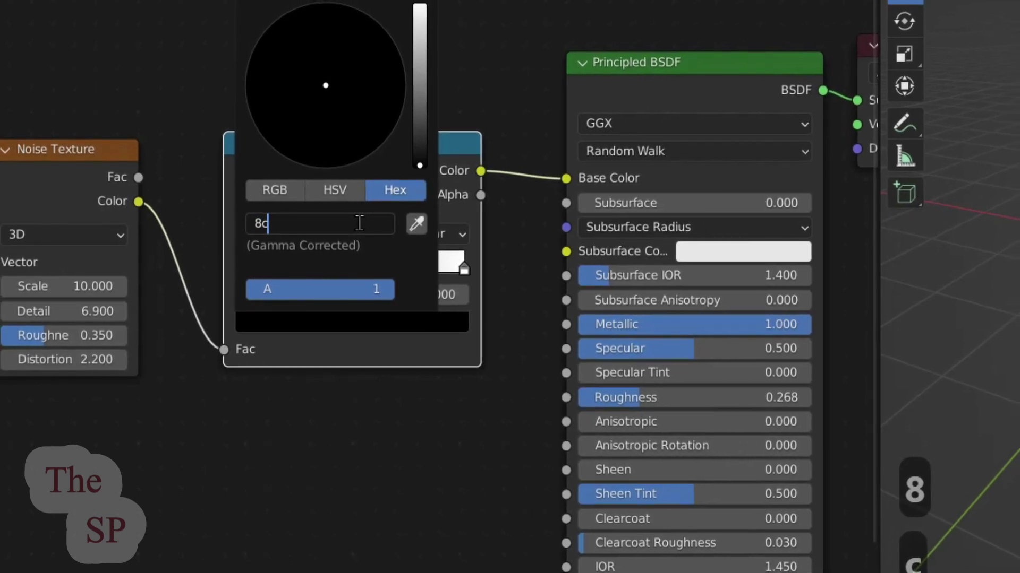
{"action": "type", "text": "5511"}
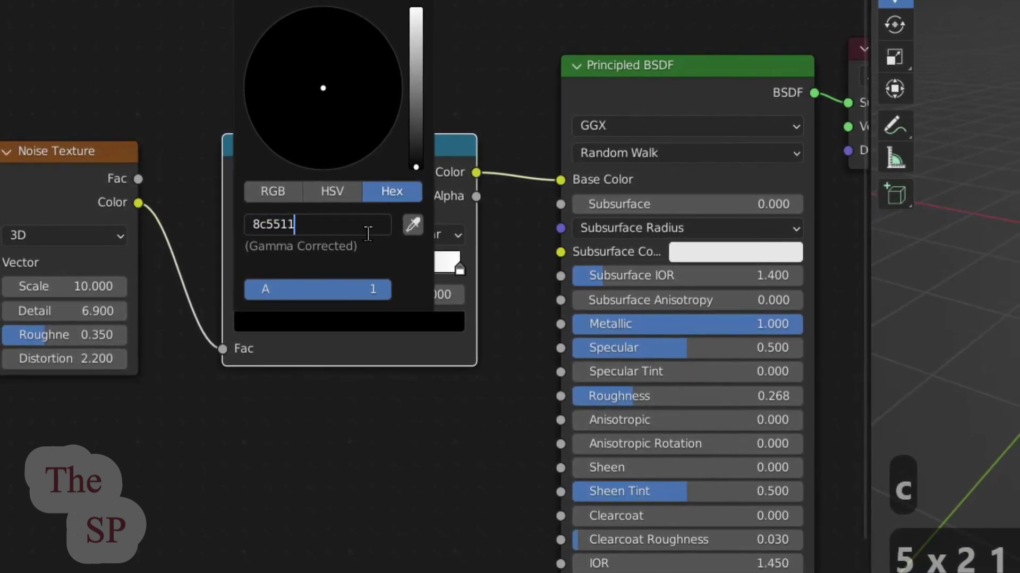
{"action": "key", "text": "Return"}
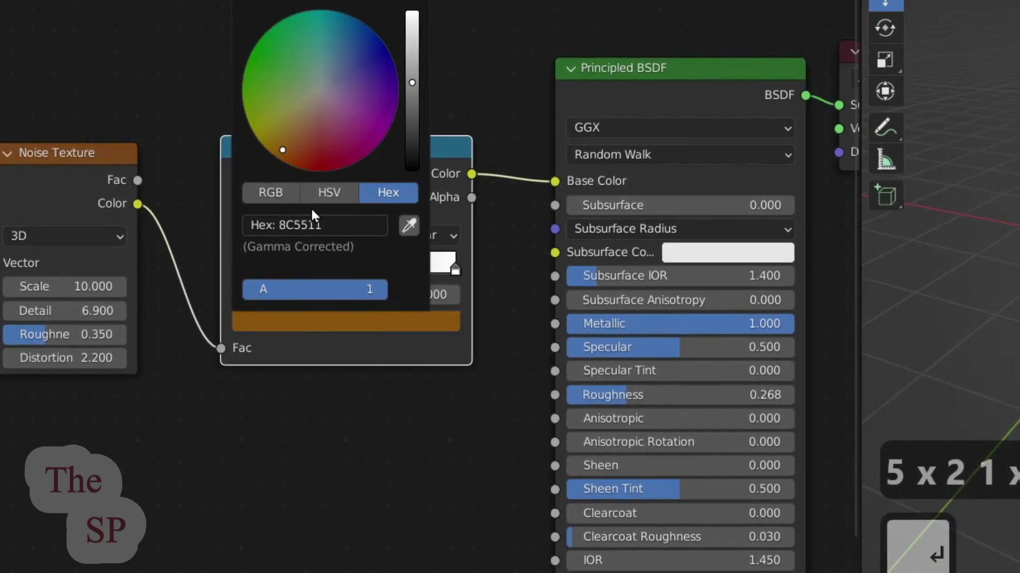
{"action": "left_click", "coordinate": [437, 158]}
Set the color of the ColorRamp's middle stop to hex D99E32.
{"action": "left_click", "coordinate": [339, 267]}
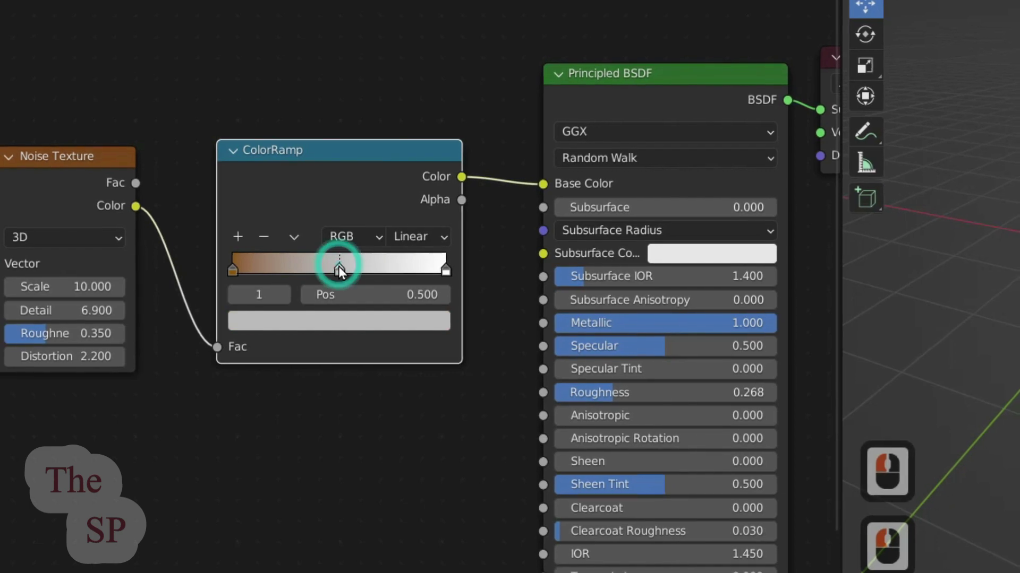
{"action": "left_click", "coordinate": [317, 319]}
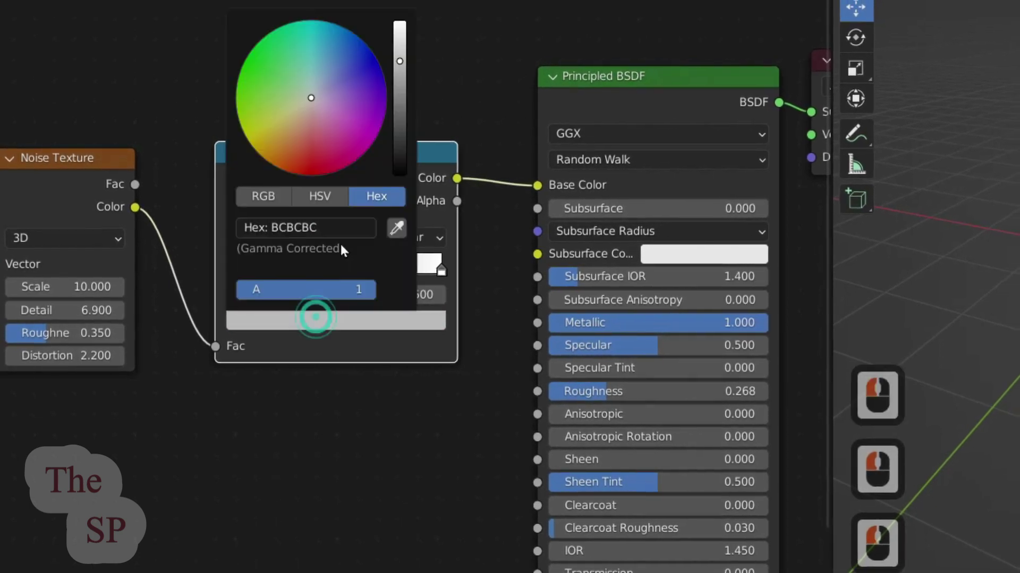
{"action": "left_click", "coordinate": [328, 231]}
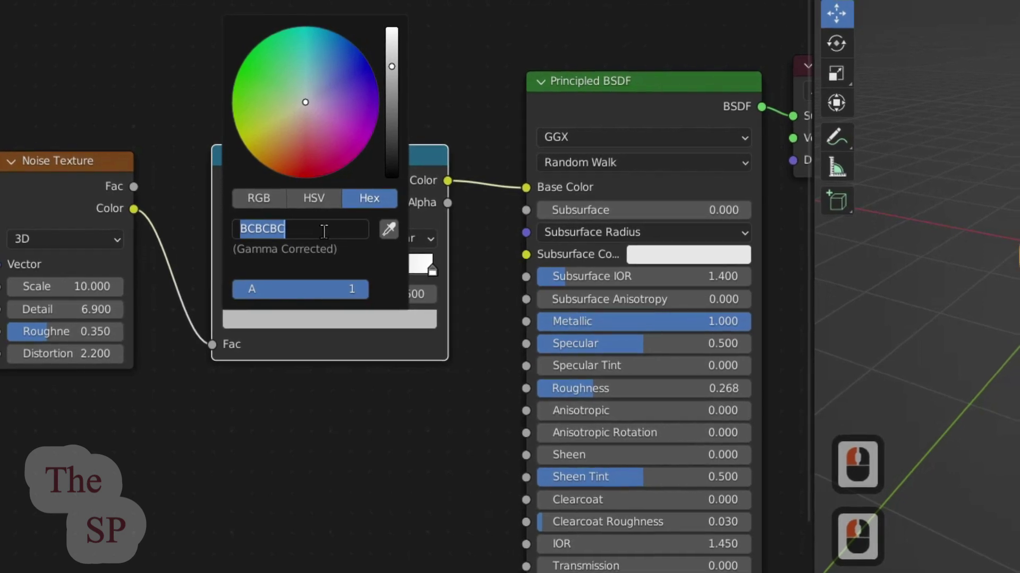
{"action": "type", "text": "d99"}
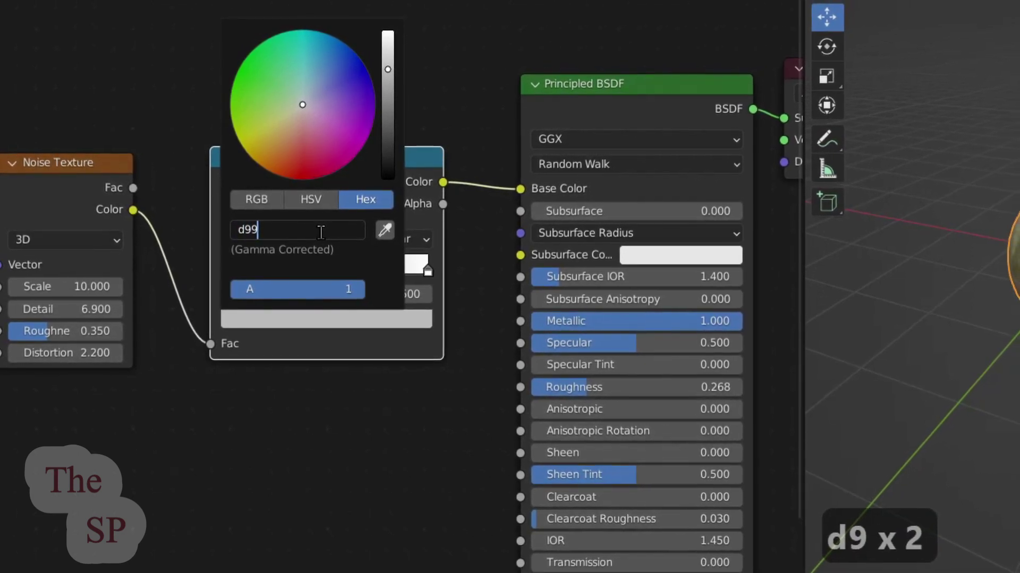
{"action": "type", "text": "e"}
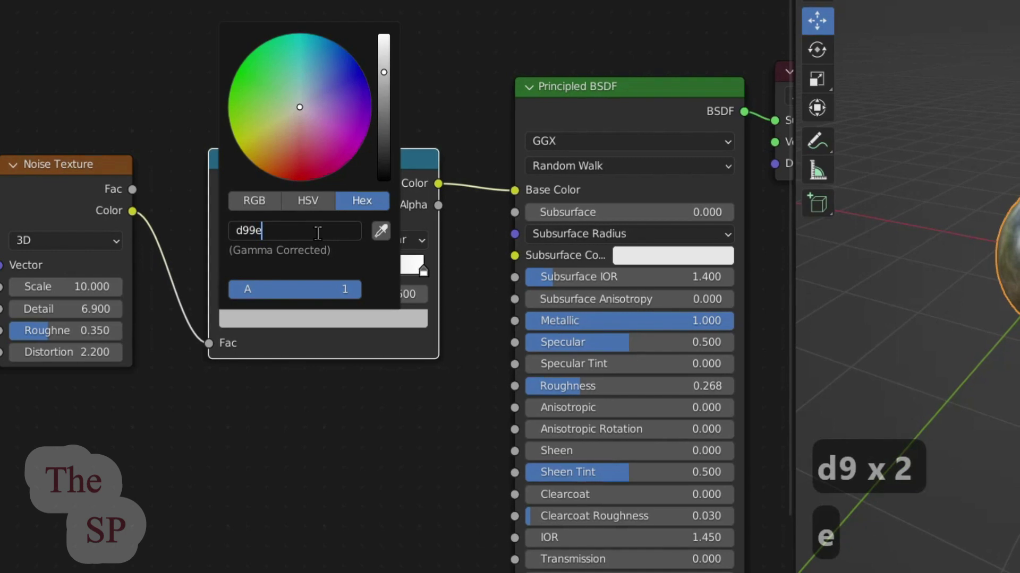
{"action": "type", "text": "3"}
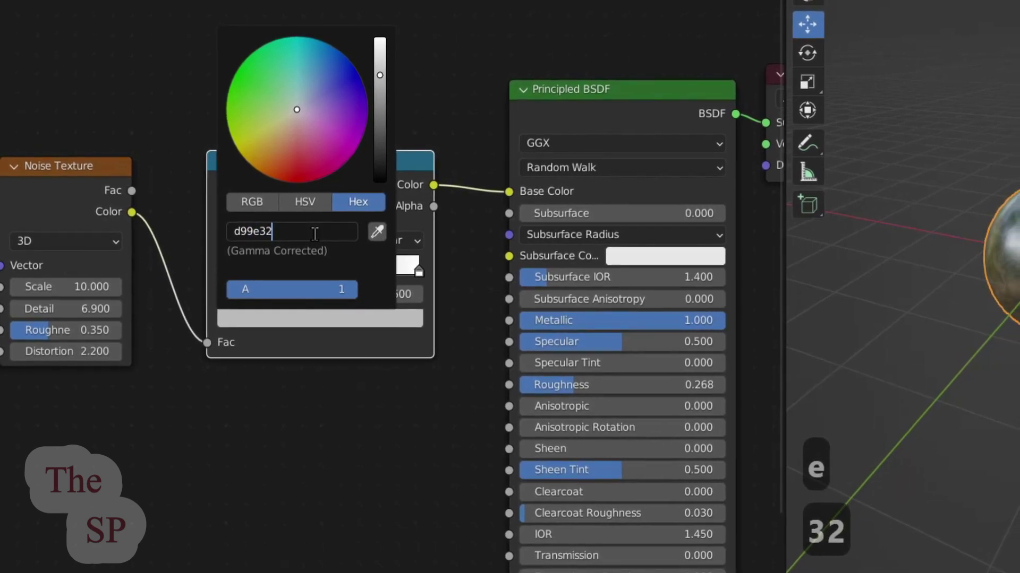
{"action": "type", "text": "2"}
{"action": "key", "text": "Return"}
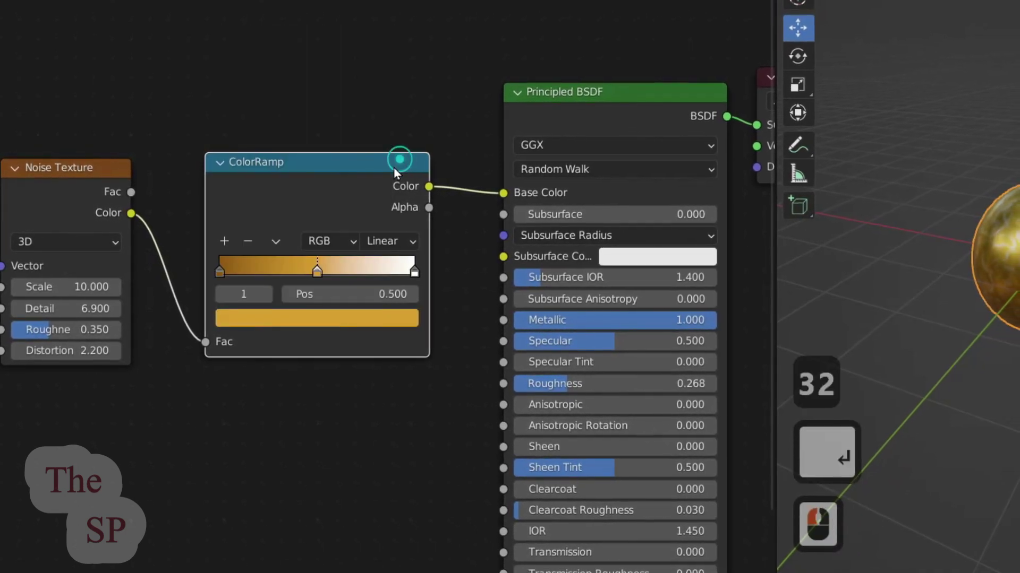
Set the color of the ColorRamp's last stop to hex F2C744.
{"action": "left_click", "coordinate": [415, 272]}
{"action": "left_click", "coordinate": [375, 318]}
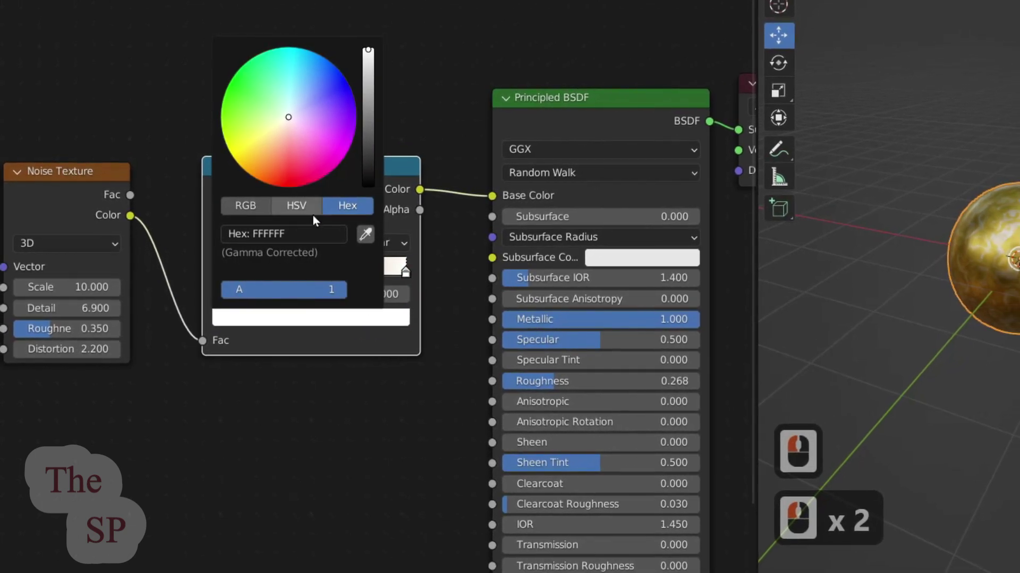
{"action": "left_click", "coordinate": [295, 231]}
{"action": "type", "text": "f"}
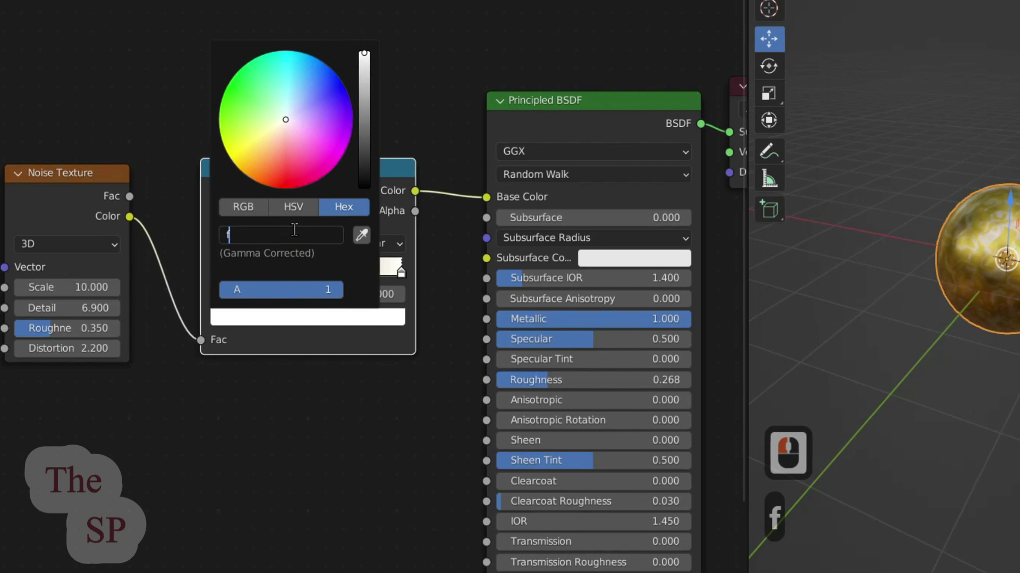
{"action": "type", "text": "2c"}
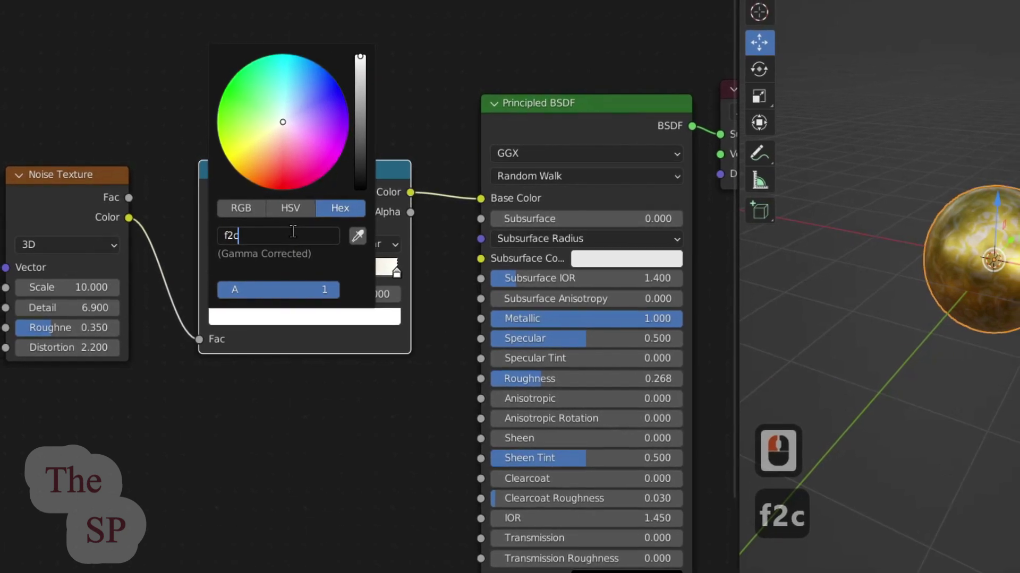
{"action": "type", "text": "744"}
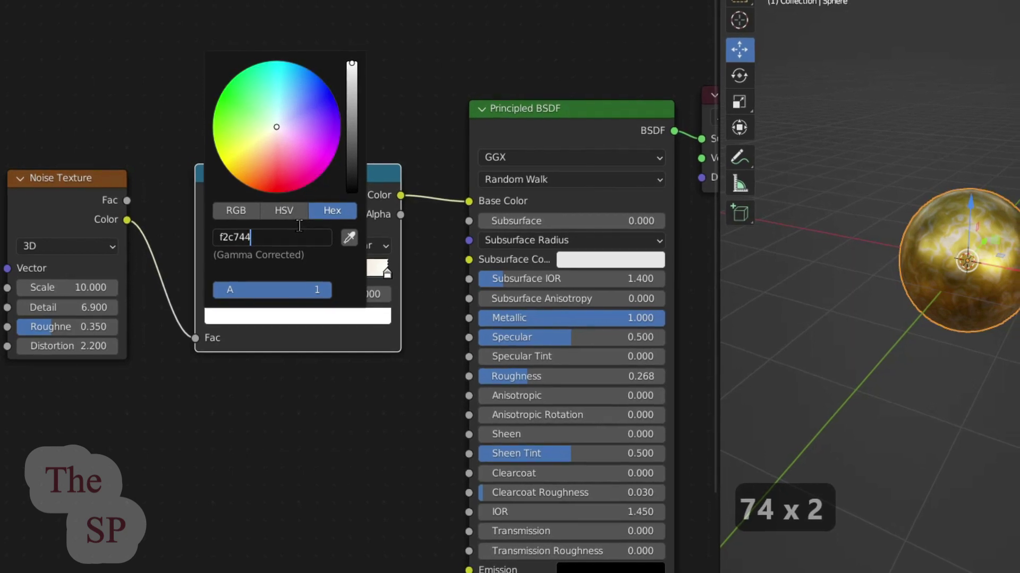
{"action": "key", "text": "Return"}
{"action": "left_click", "coordinate": [374, 179]}
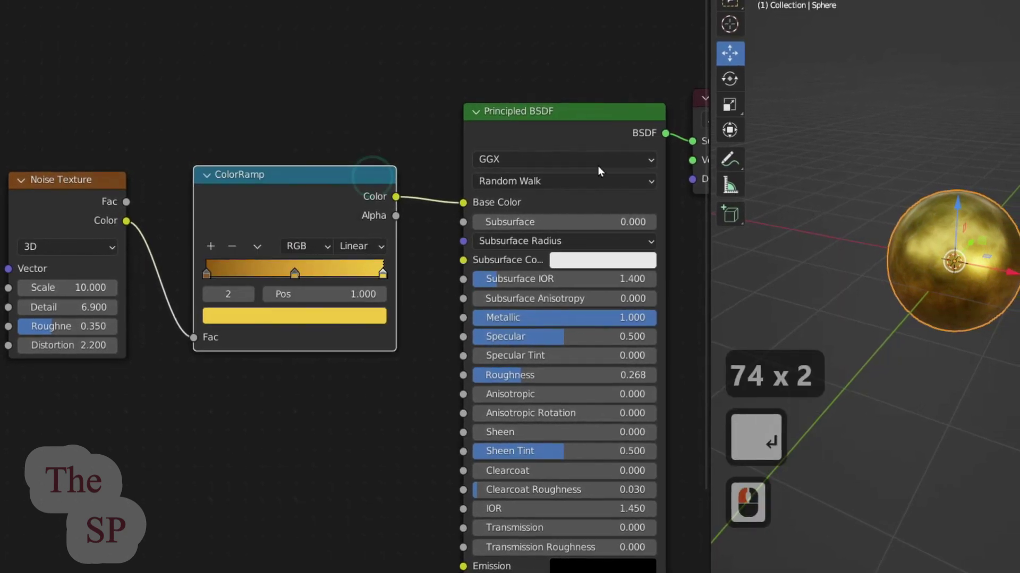
Move the ColorRamp and Noise Texture nodes closer to the Principled BSDF and deselect them.
{"action": "left_click_drag", "start_coordinate": [340, 176], "coordinate": [379, 181]}
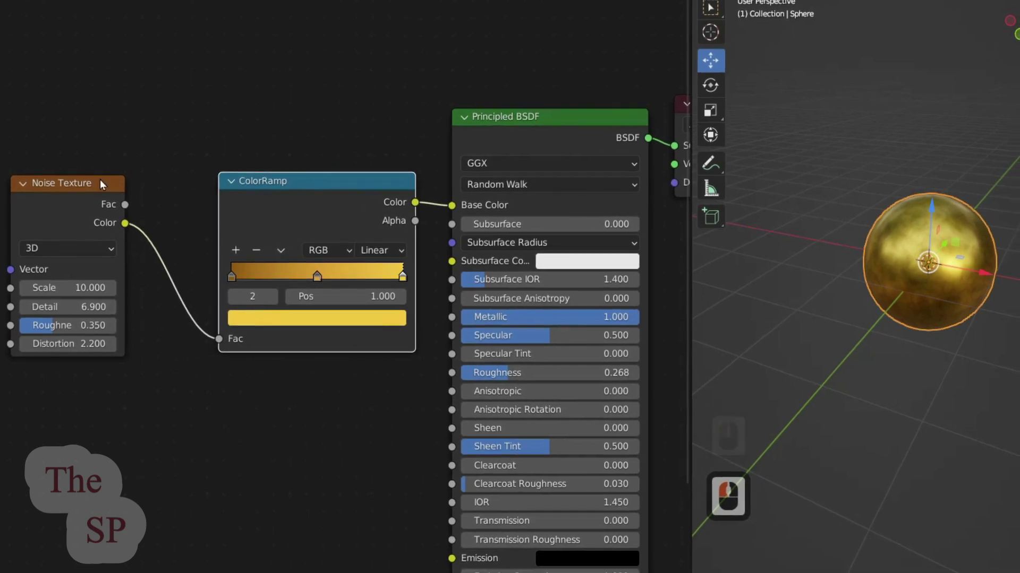
{"action": "left_click_drag", "start_coordinate": [102, 185], "coordinate": [164, 190]}
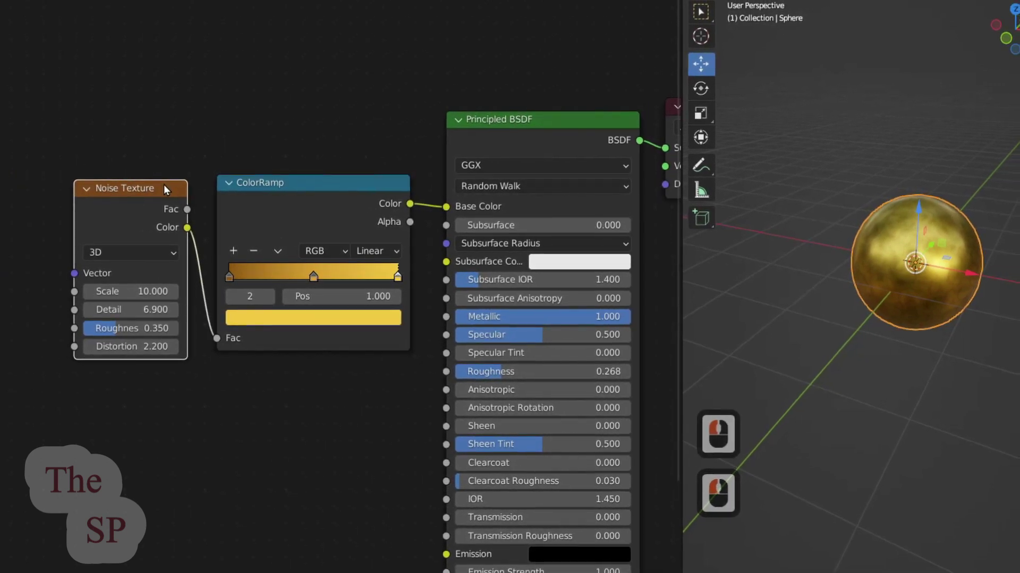
{"action": "left_click", "coordinate": [190, 91]}
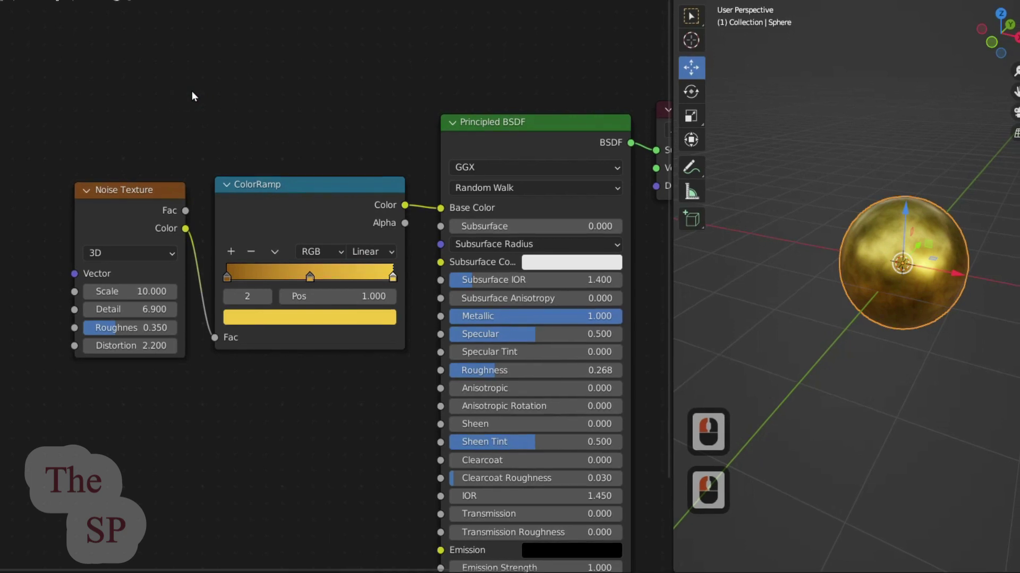
Add a Mapping node before the Noise Texture and connect its Vector output to the Noise Texture's Vector input.
{"action": "key", "text": "F3"}
{"action": "type", "text": "mapping"}
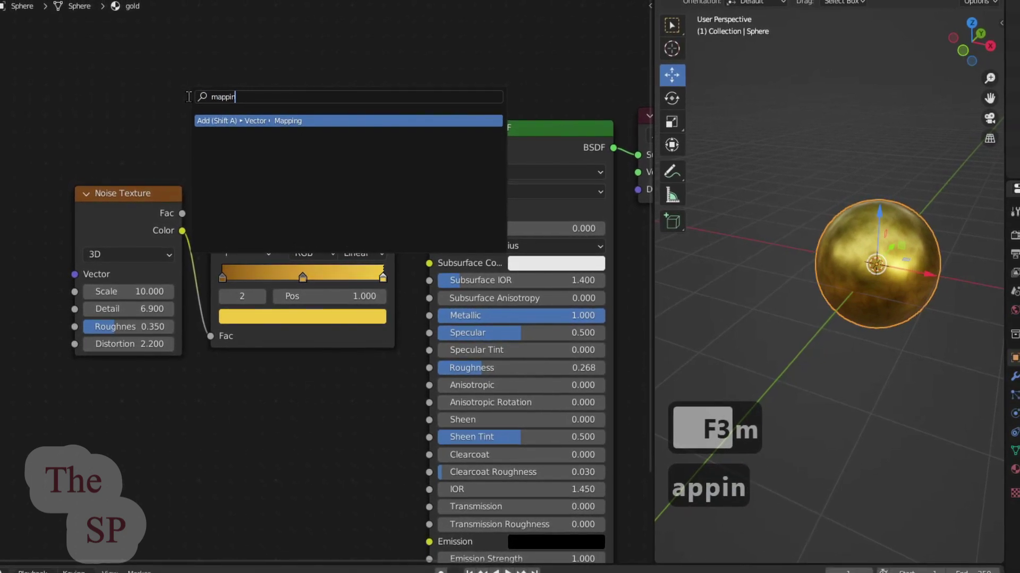
{"action": "left_click", "coordinate": [272, 122]}
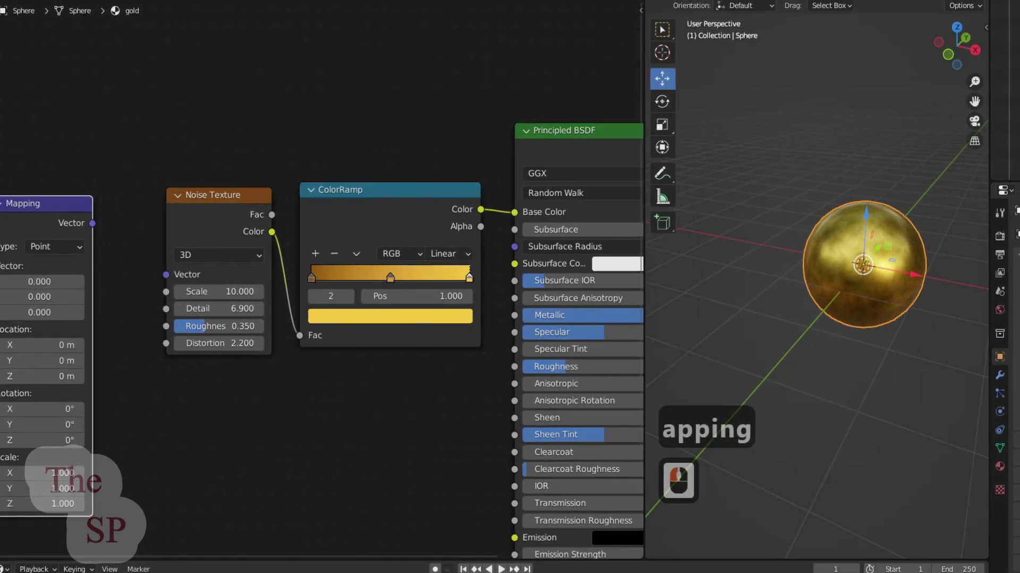
{"action": "left_click", "coordinate": [64, 190]}
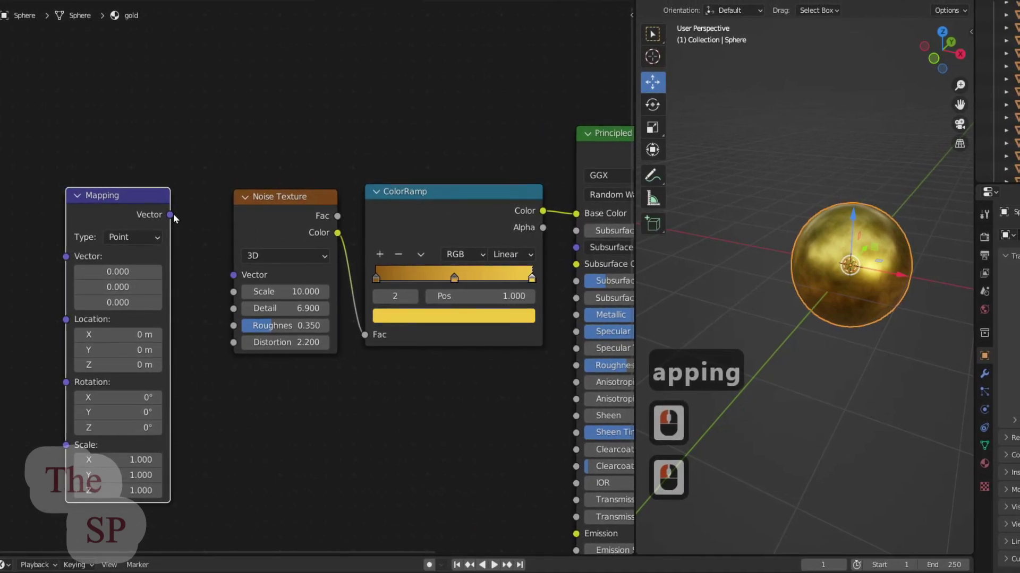
{"action": "left_click_drag", "start_coordinate": [228, 280], "coordinate": [229, 280]}
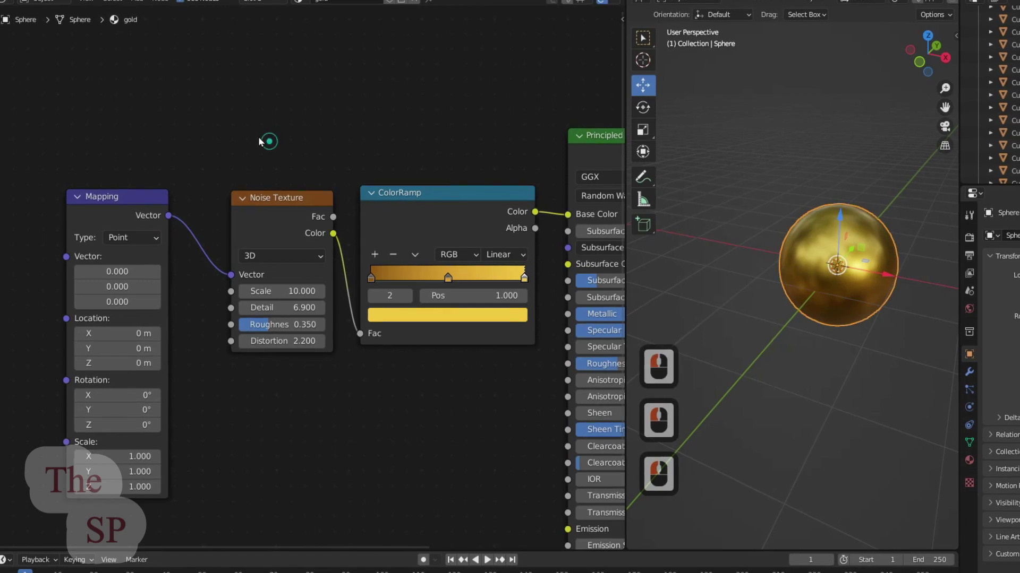
Add a Texture Coordinate node before the Mapping node and connect its Object output to the Mapping's Vector input.
{"action": "key", "text": "F3"}
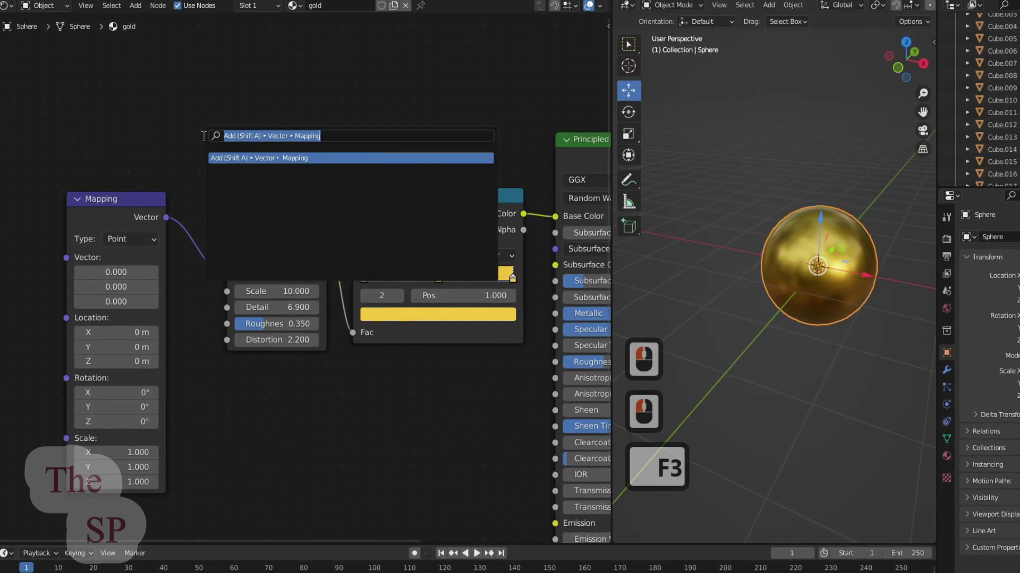
{"action": "type", "text": "texture coo"}
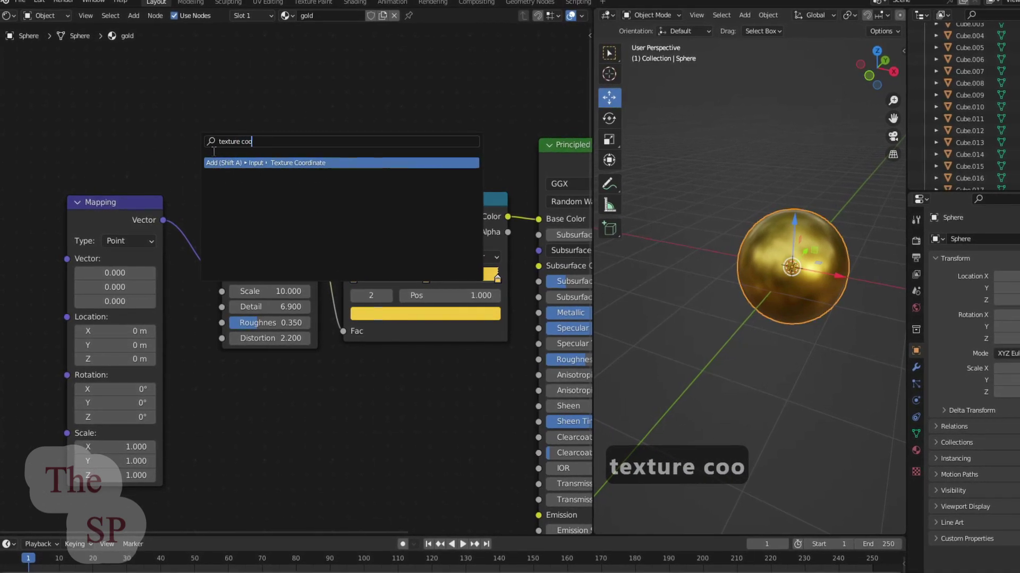
{"action": "key", "text": "Return"}
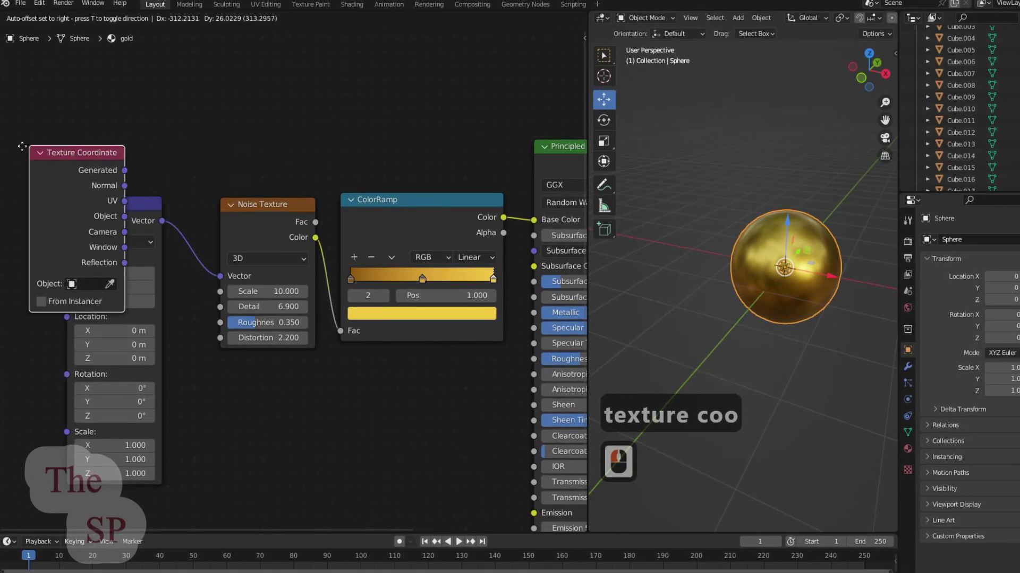
{"action": "left_click", "coordinate": [63, 225]}
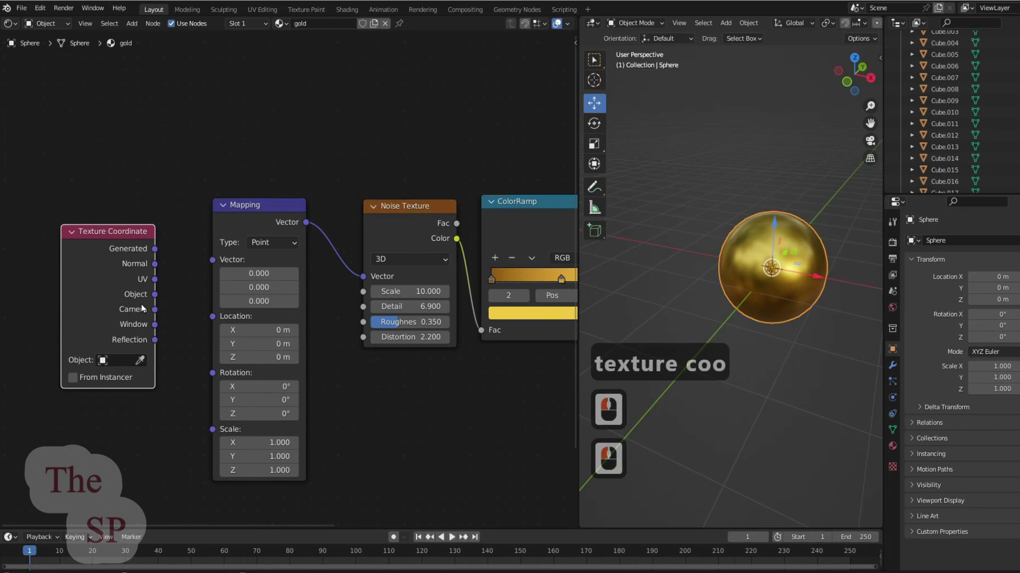
{"action": "left_click_drag", "start_coordinate": [154, 294], "coordinate": [211, 259]}
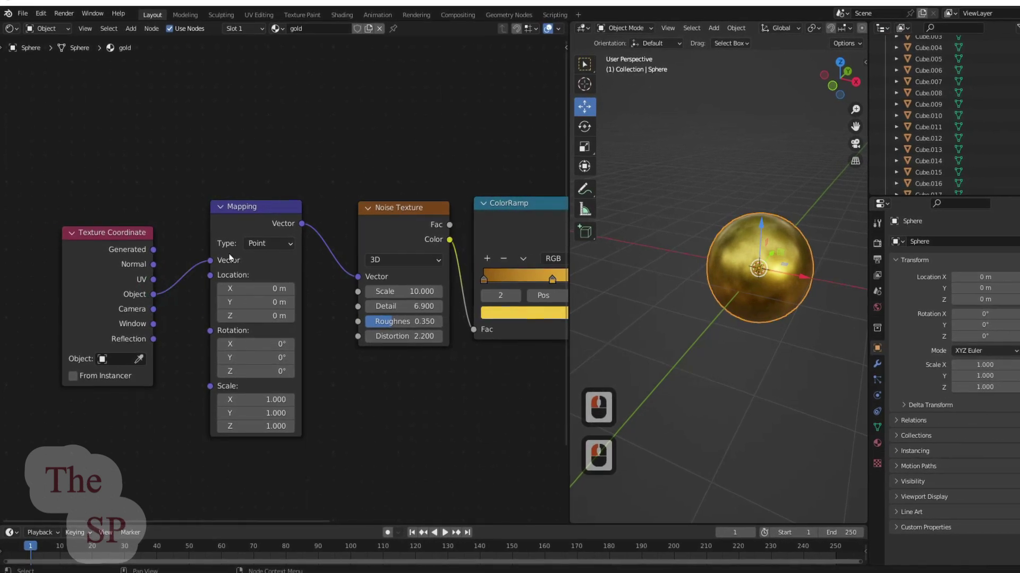
Join the shader node editor area with the 3D viewport so the viewport takes over its space.
{"action": "scroll", "coordinate": [229, 214], "scroll_direction": "down", "scroll_amount": 7}
{"action": "scroll", "coordinate": [221, 215], "scroll_direction": "down", "scroll_amount": 9}
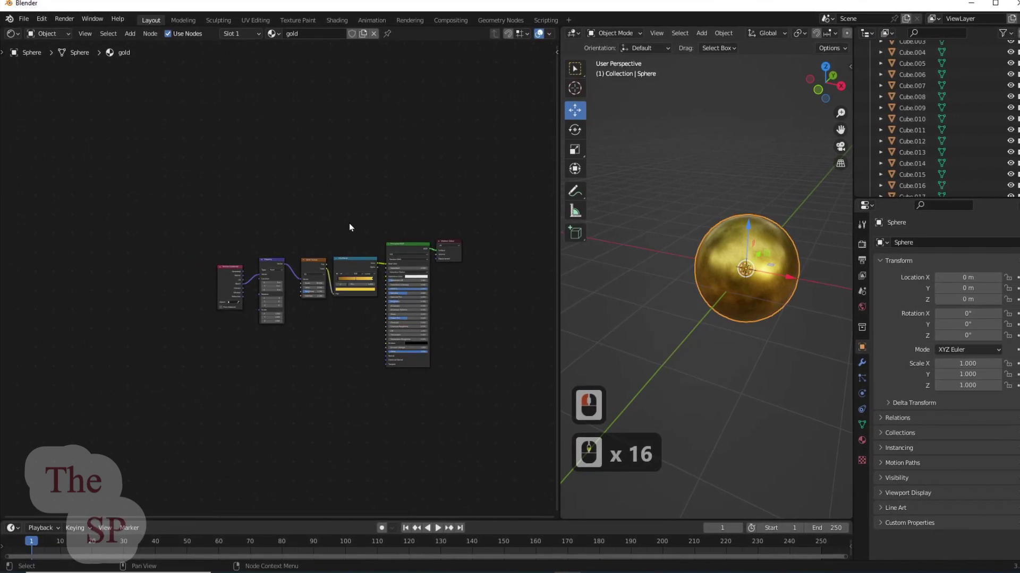
{"action": "scroll", "coordinate": [361, 222], "scroll_direction": "up", "scroll_amount": 7}
{"action": "middle_click_drag", "start_coordinate": [400, 166], "coordinate": [285, 136]}
{"action": "scroll", "coordinate": [286, 138], "scroll_direction": "up", "scroll_amount": 3}
{"action": "scroll", "coordinate": [278, 142], "scroll_direction": "down", "scroll_amount": 1}
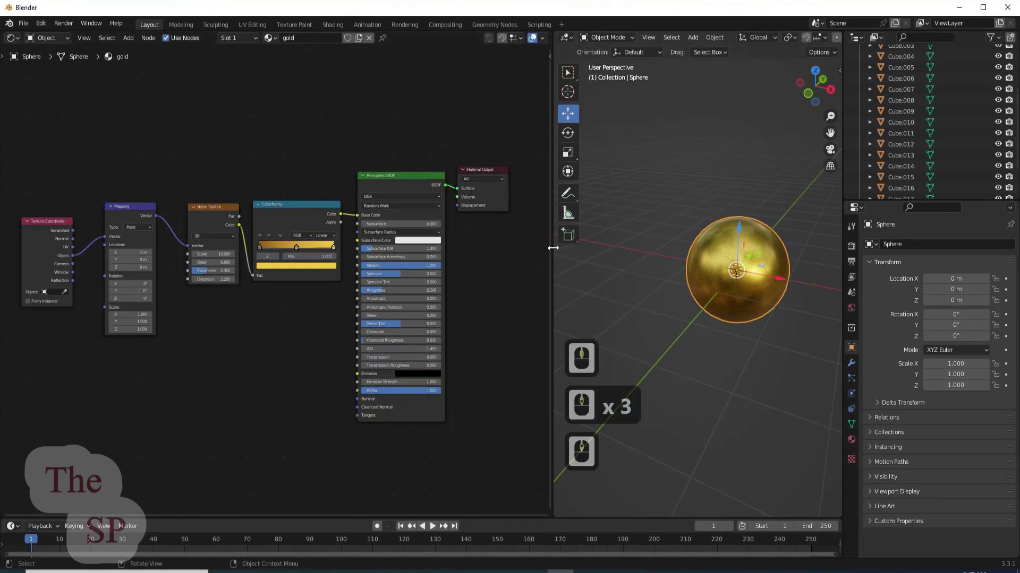
{"action": "right_click", "coordinate": [551, 231]}
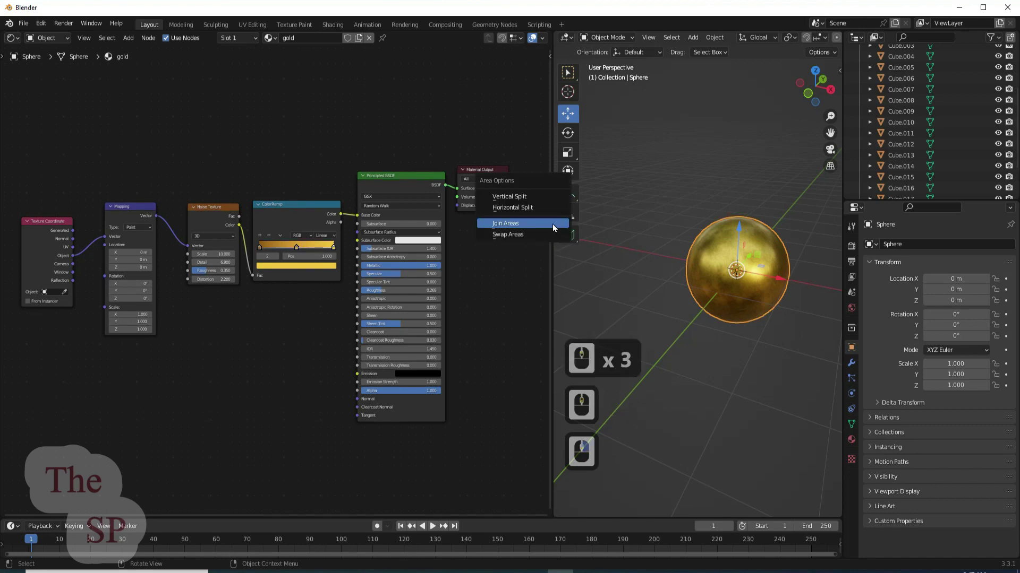
{"action": "left_click", "coordinate": [523, 223]}
{"action": "left_click", "coordinate": [323, 156]}
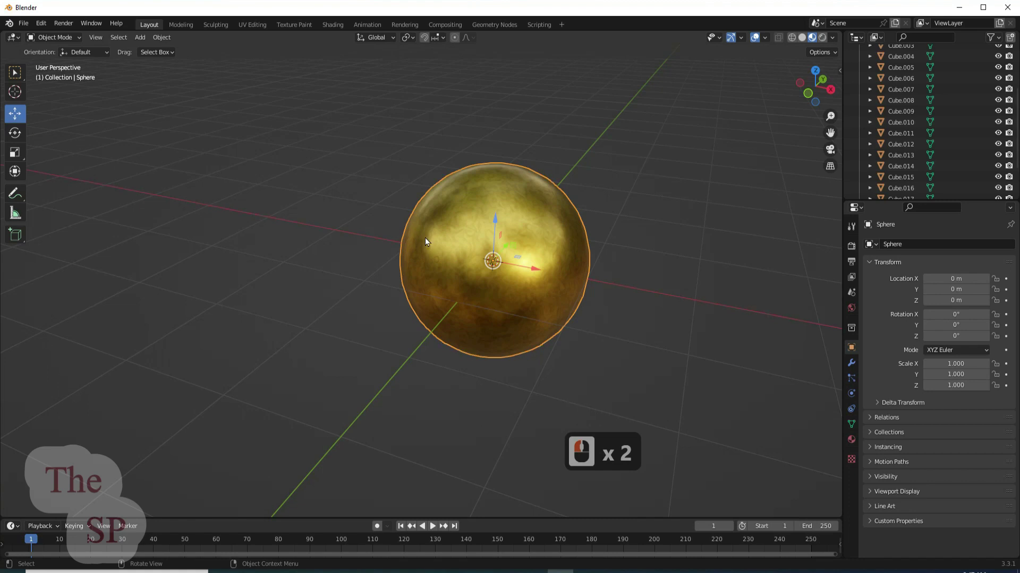
{"action": "scroll", "coordinate": [441, 197], "scroll_direction": "down", "scroll_amount": 2}
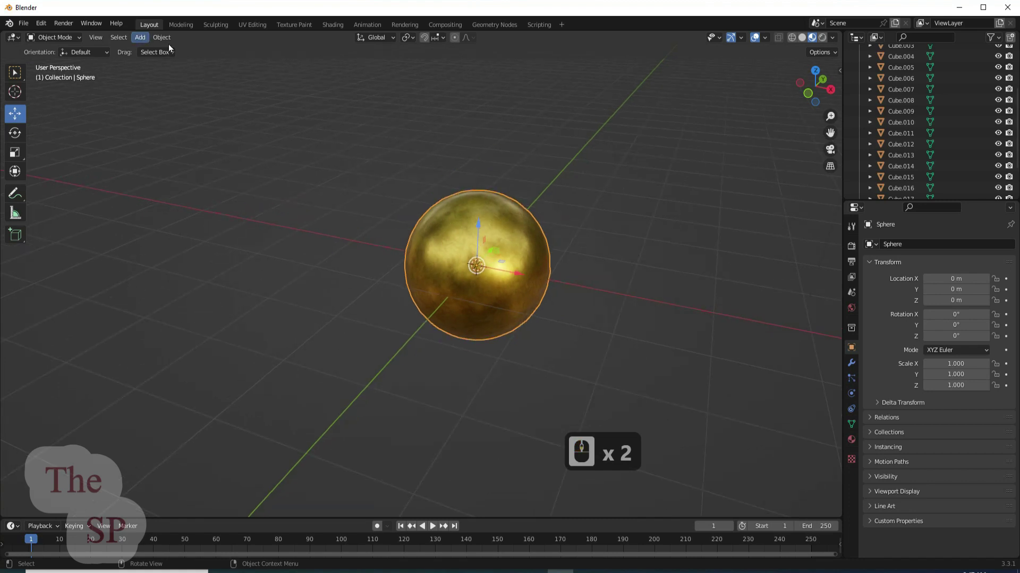
Add a Monkey mesh and move it along the X axis to stand beside the gold sphere.
{"action": "left_click", "coordinate": [489, 220]}
{"action": "left_click", "coordinate": [851, 438]}
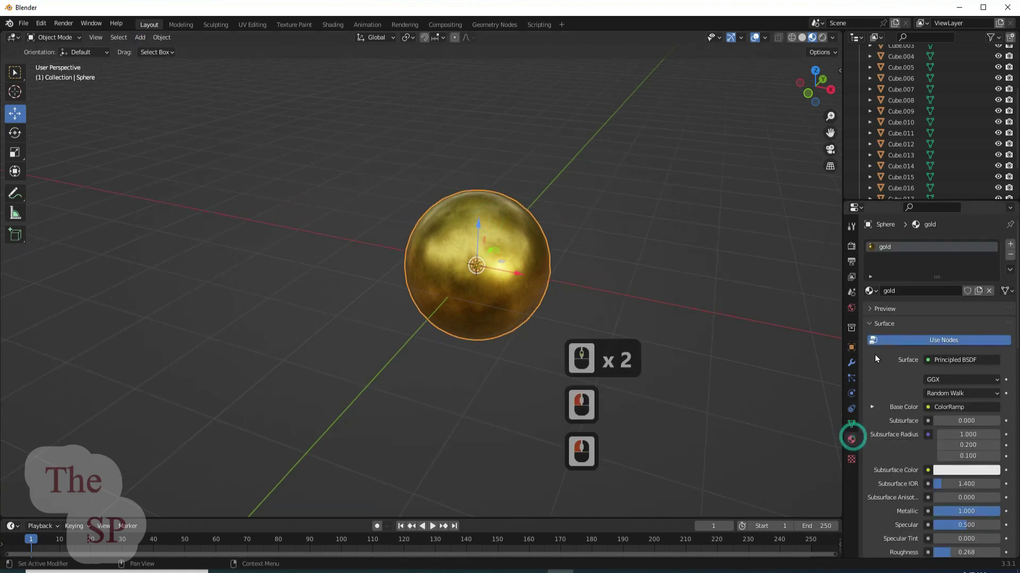
{"action": "left_click", "coordinate": [139, 37]}
{"action": "mouse_move", "coordinate": [154, 51]}
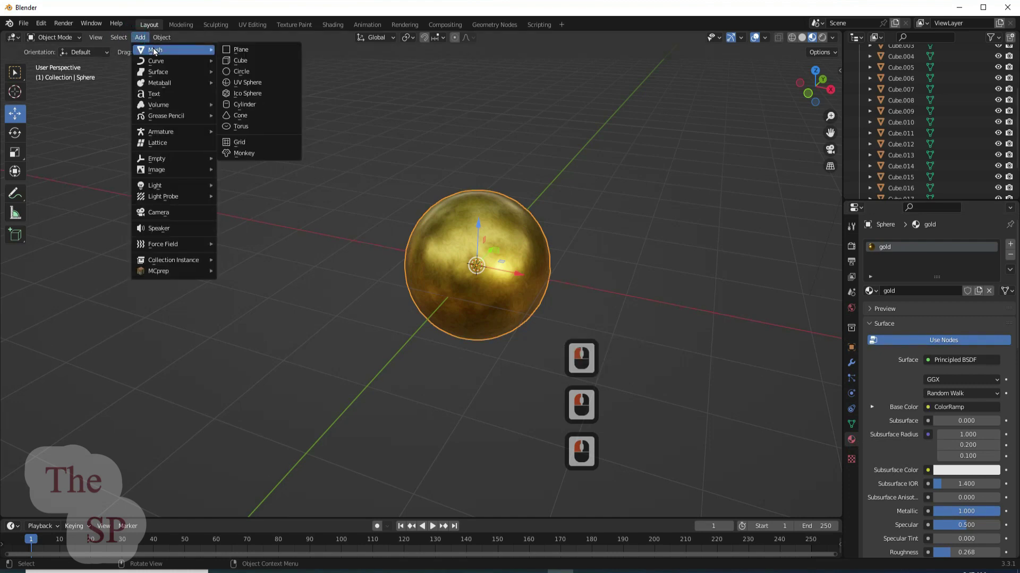
{"action": "left_click", "coordinate": [234, 153]}
{"action": "left_click_drag", "start_coordinate": [514, 270], "coordinate": [328, 242]}
Apply Shade Smooth to the monkey head.
{"action": "right_click", "coordinate": [324, 240]}
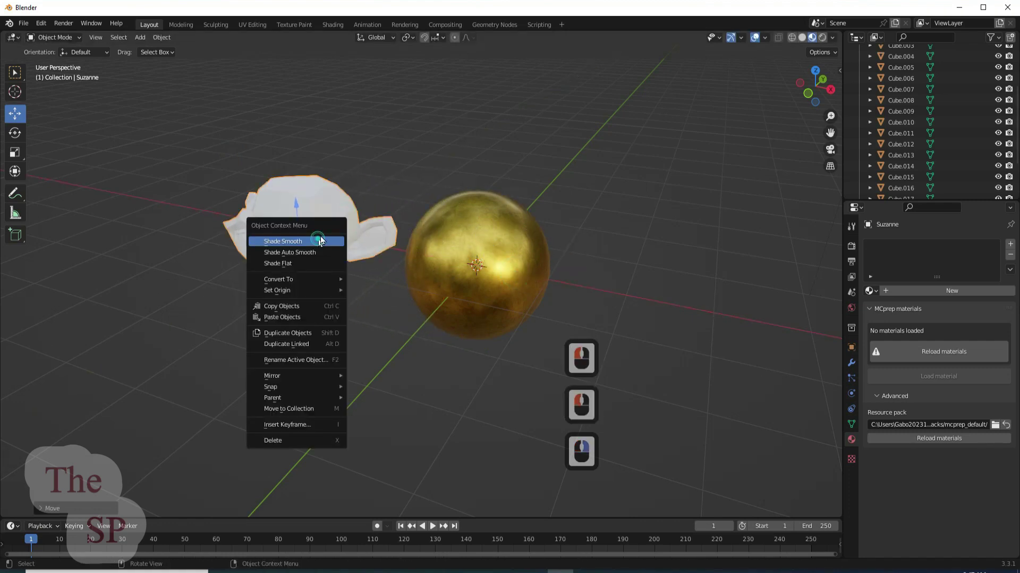
{"action": "left_click", "coordinate": [319, 239]}
{"action": "left_click", "coordinate": [324, 234]}
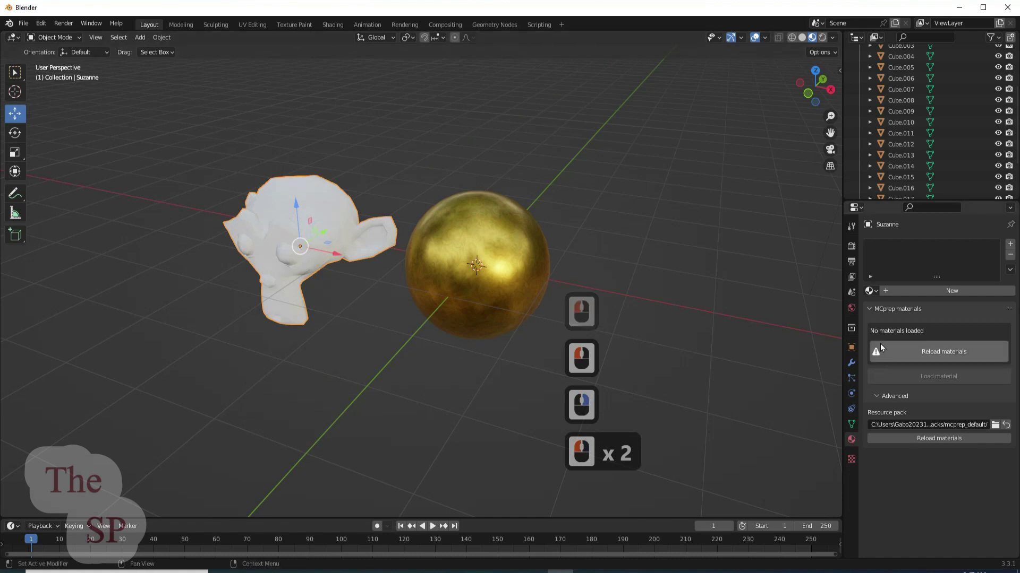
Give the monkey head a material slot and assign the existing gold material to it.
{"action": "left_click", "coordinate": [920, 290]}
{"action": "left_click", "coordinate": [871, 291]}
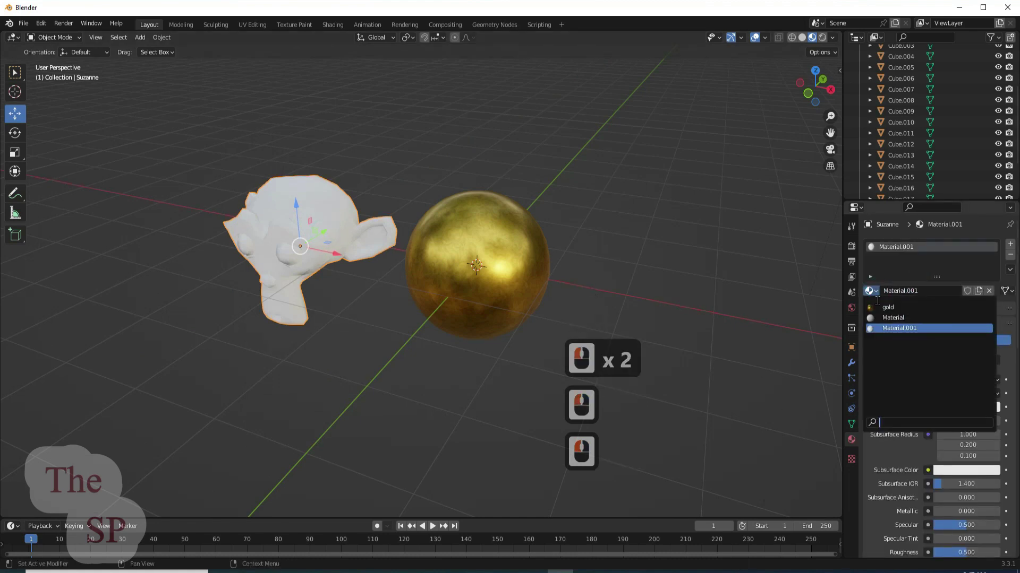
{"action": "left_click", "coordinate": [903, 321]}
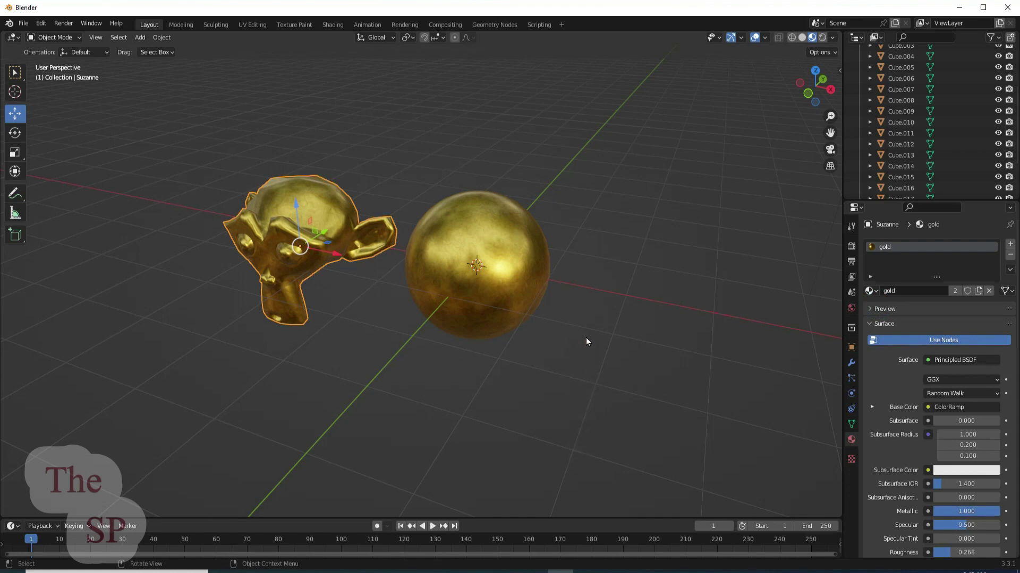
Select the group of white bars and move it along the X axis close to the sphere.
{"action": "scroll", "coordinate": [587, 338], "scroll_direction": "down", "scroll_amount": 13}
{"action": "scroll", "coordinate": [588, 337], "scroll_direction": "up", "scroll_amount": 2}
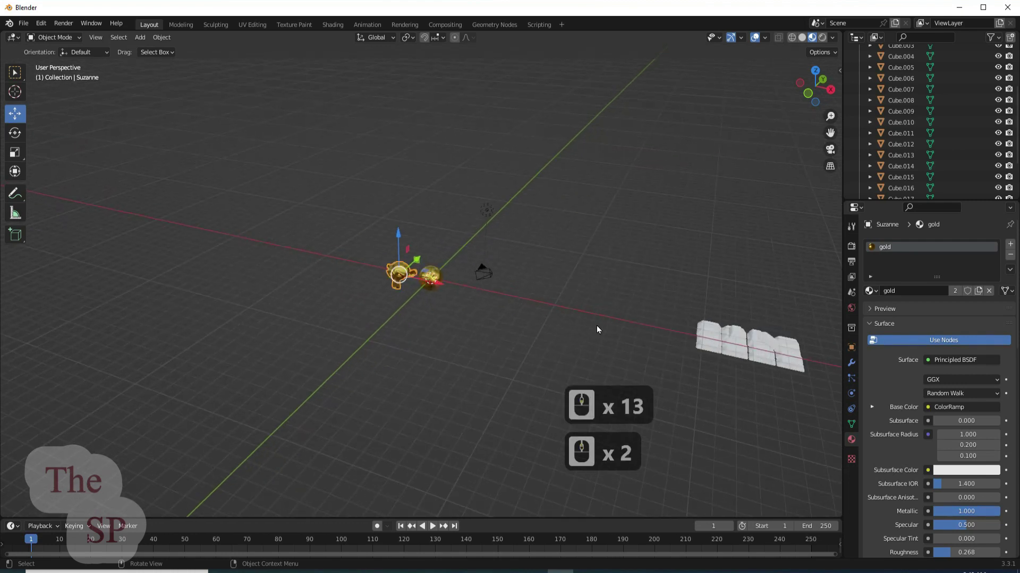
{"action": "left_click_drag", "start_coordinate": [648, 276], "coordinate": [507, 271]}
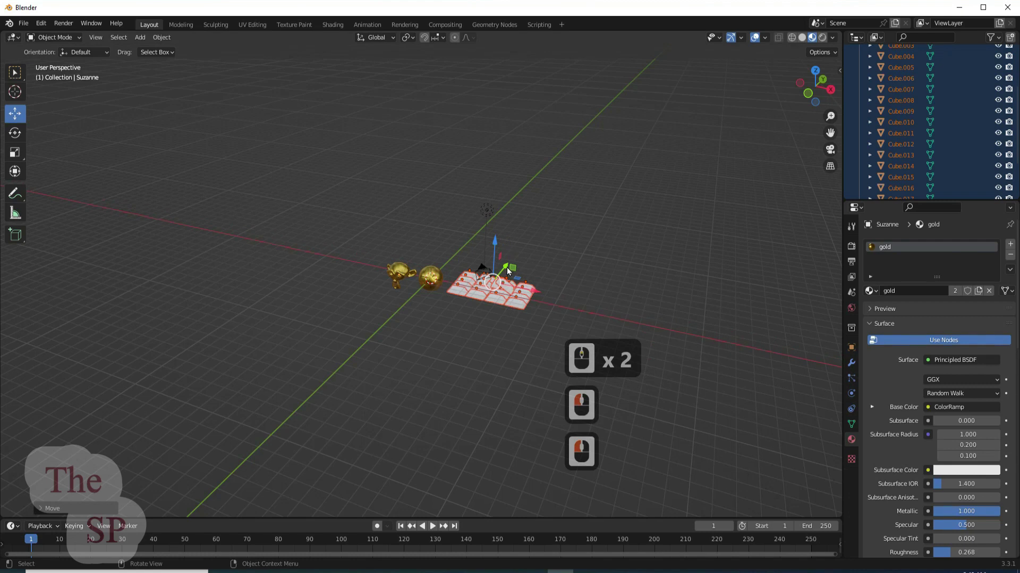
Assign the existing gold material to the bars in the stack, including both material slots of the tilted top bar.
{"action": "scroll", "coordinate": [576, 271], "scroll_direction": "up", "scroll_amount": 6}
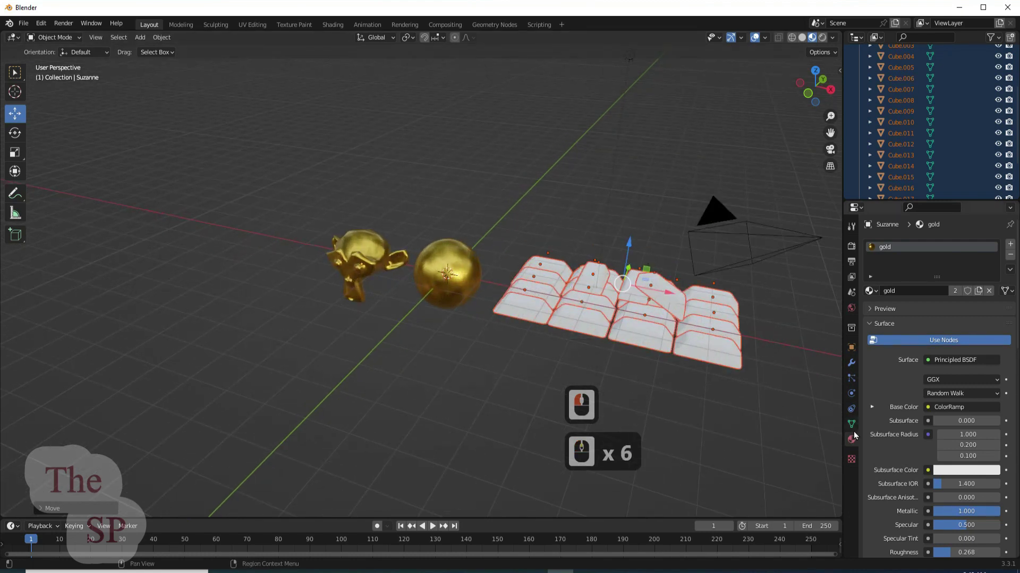
{"action": "left_click", "coordinate": [875, 292]}
{"action": "left_click", "coordinate": [875, 292]}
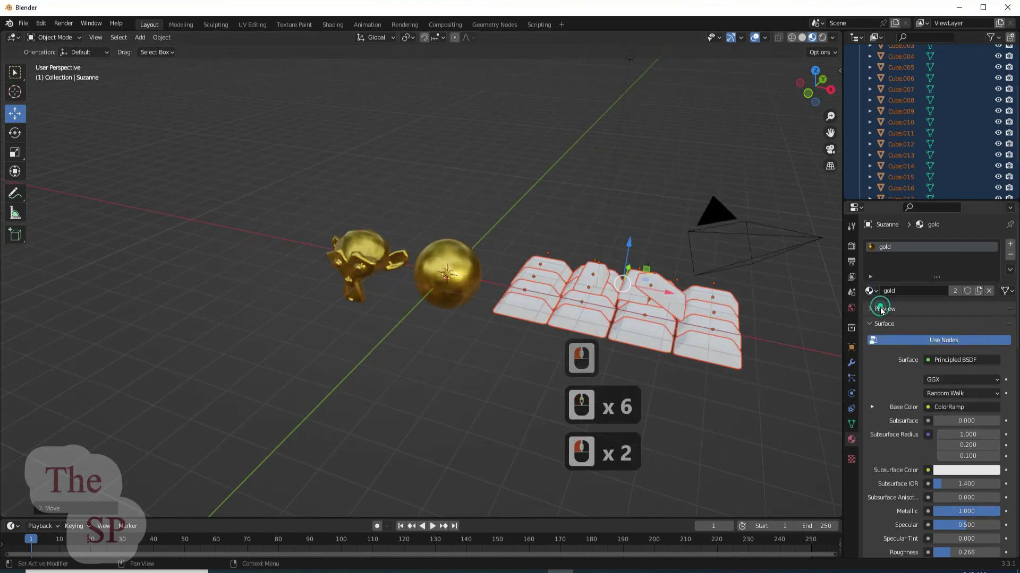
{"action": "left_click", "coordinate": [674, 297]}
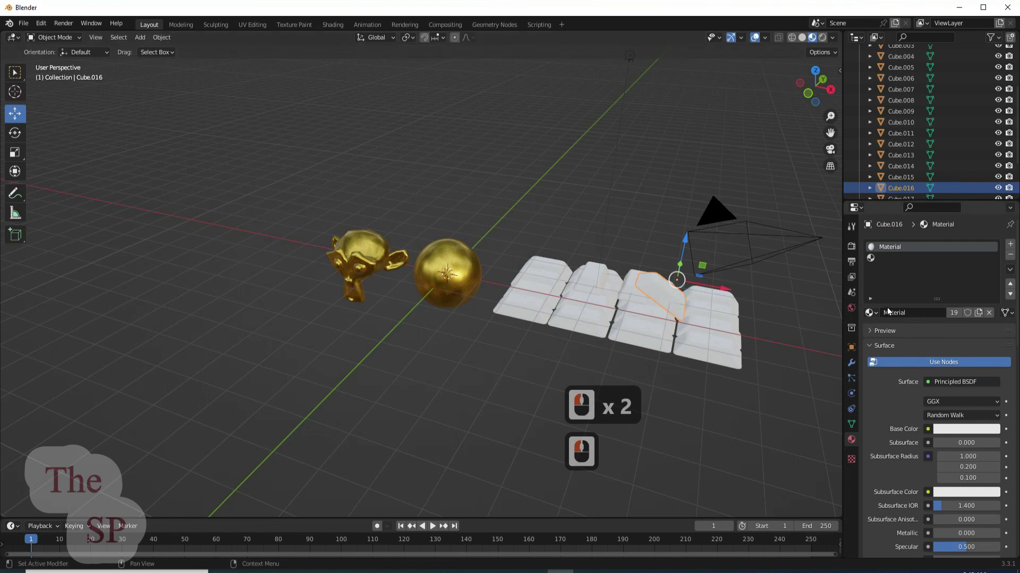
{"action": "left_click", "coordinate": [869, 312]}
{"action": "left_click", "coordinate": [874, 327]}
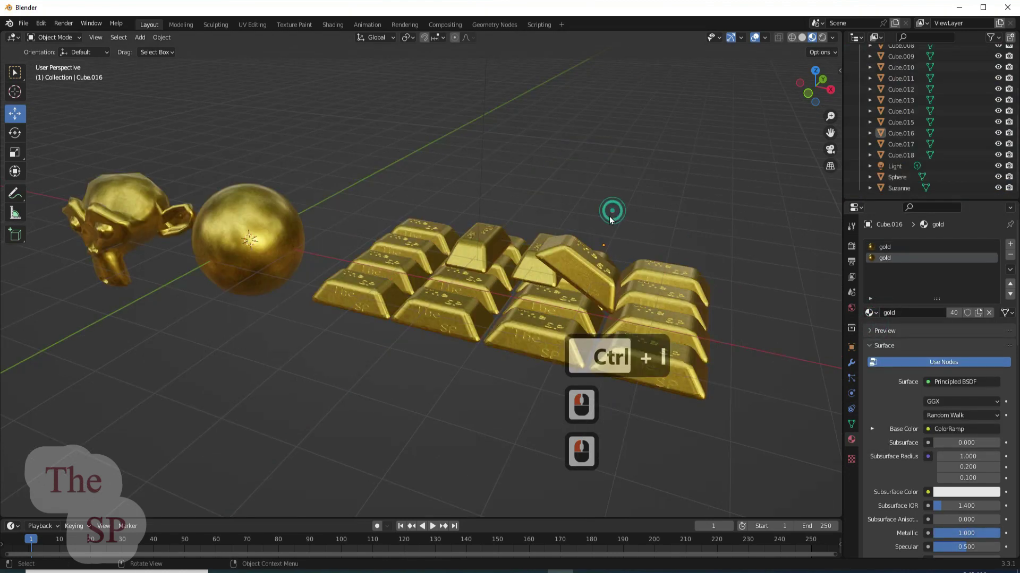
Examine the gold material up close on the engraved bars and compare it with the sphere and monkey head.
{"action": "middle_click_drag", "start_coordinate": [610, 212], "coordinate": [602, 235]}
{"action": "scroll", "coordinate": [602, 234], "scroll_direction": "up", "scroll_amount": 5}
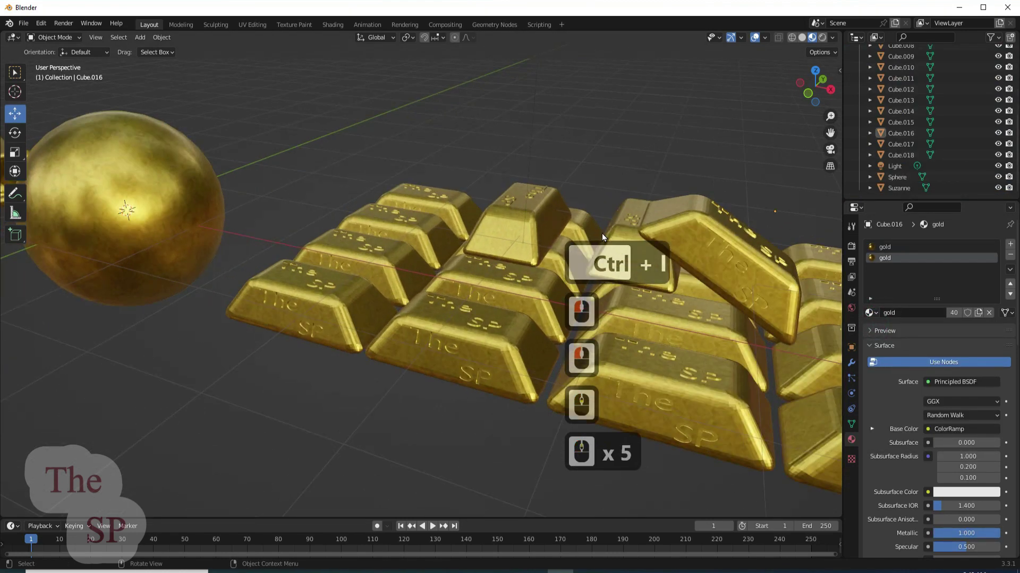
{"action": "scroll", "coordinate": [602, 235], "scroll_direction": "up", "scroll_amount": 4}
{"action": "scroll", "coordinate": [602, 235], "scroll_direction": "down", "scroll_amount": 3}
{"action": "scroll", "coordinate": [605, 231], "scroll_direction": "down", "scroll_amount": 5}
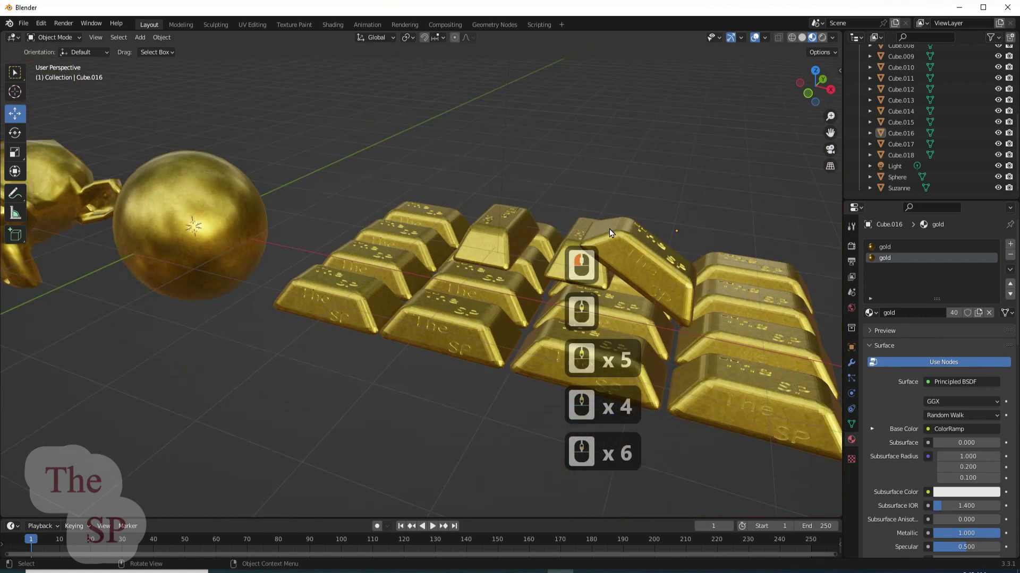
{"action": "left_click", "coordinate": [637, 208]}
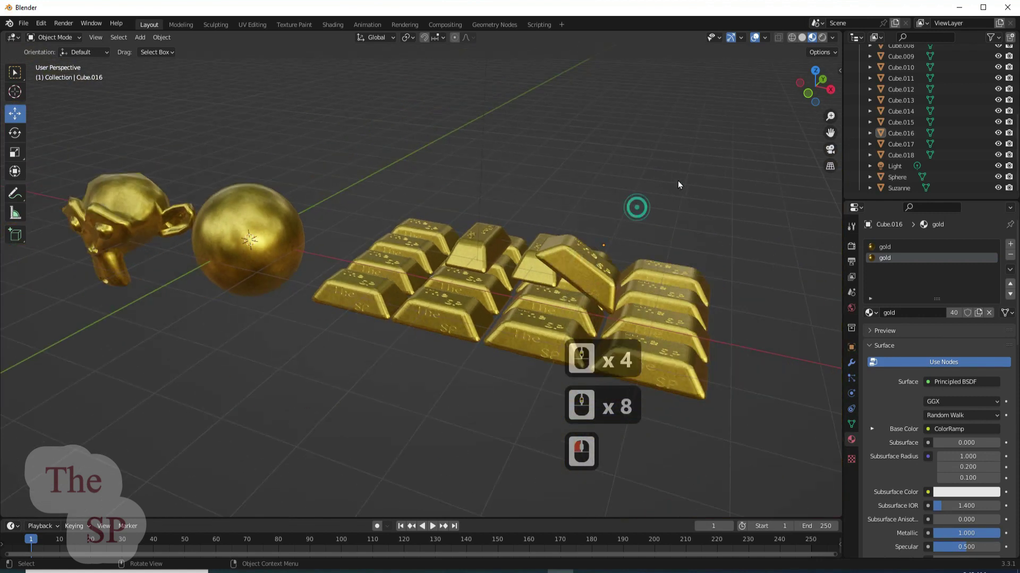